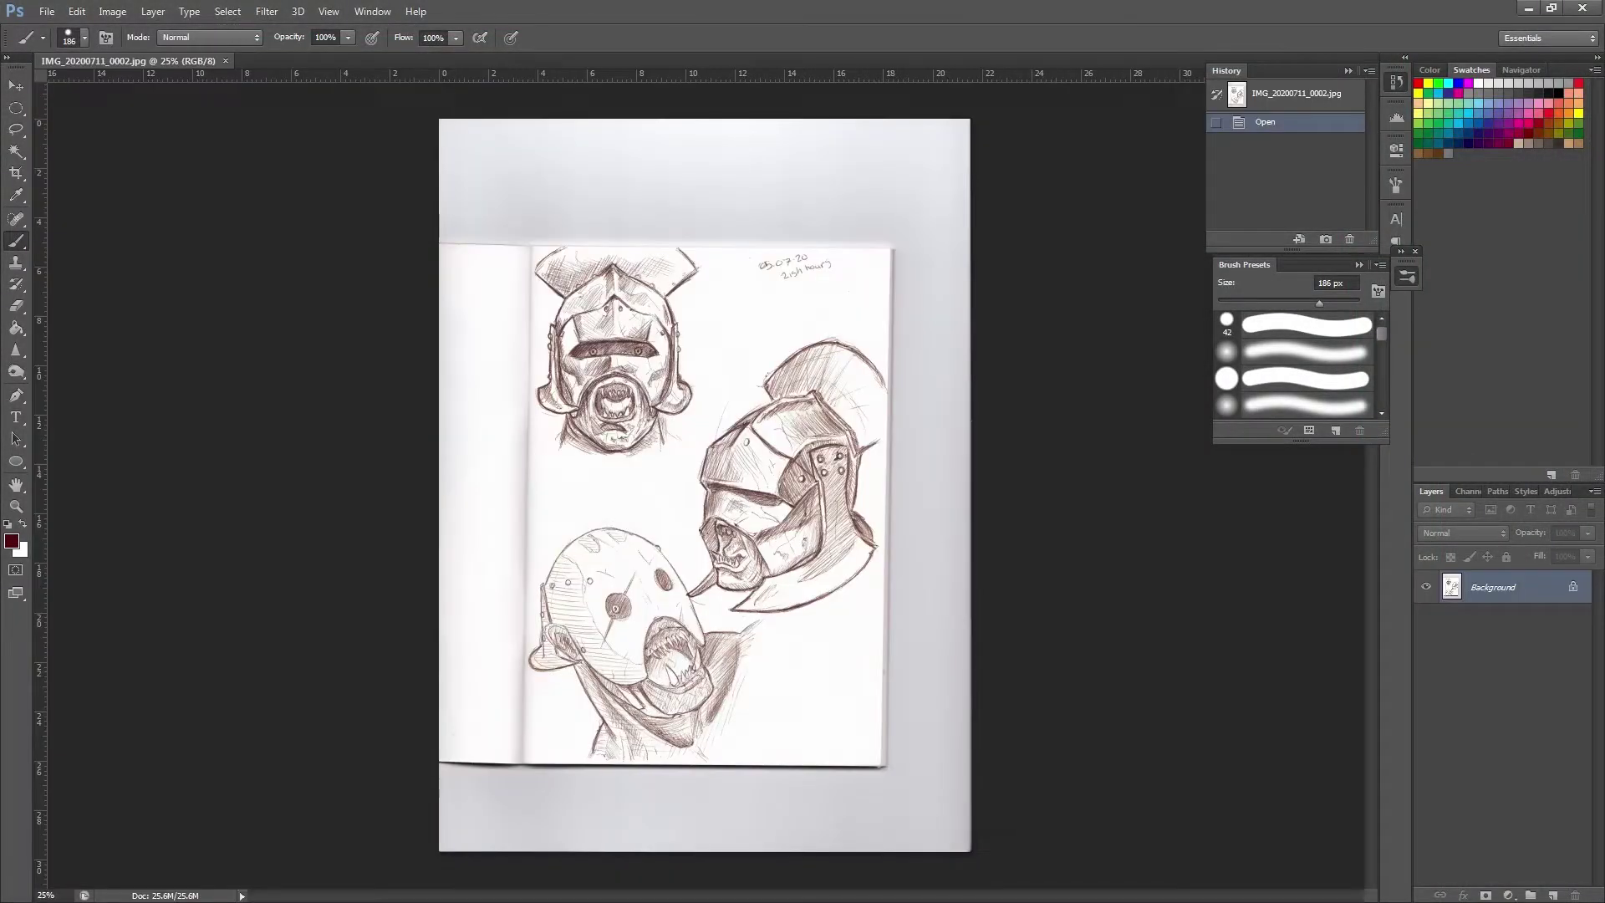
Crop the scan to the three-head sketch page, pulling in the right, top, left and bottom edges
key("z")
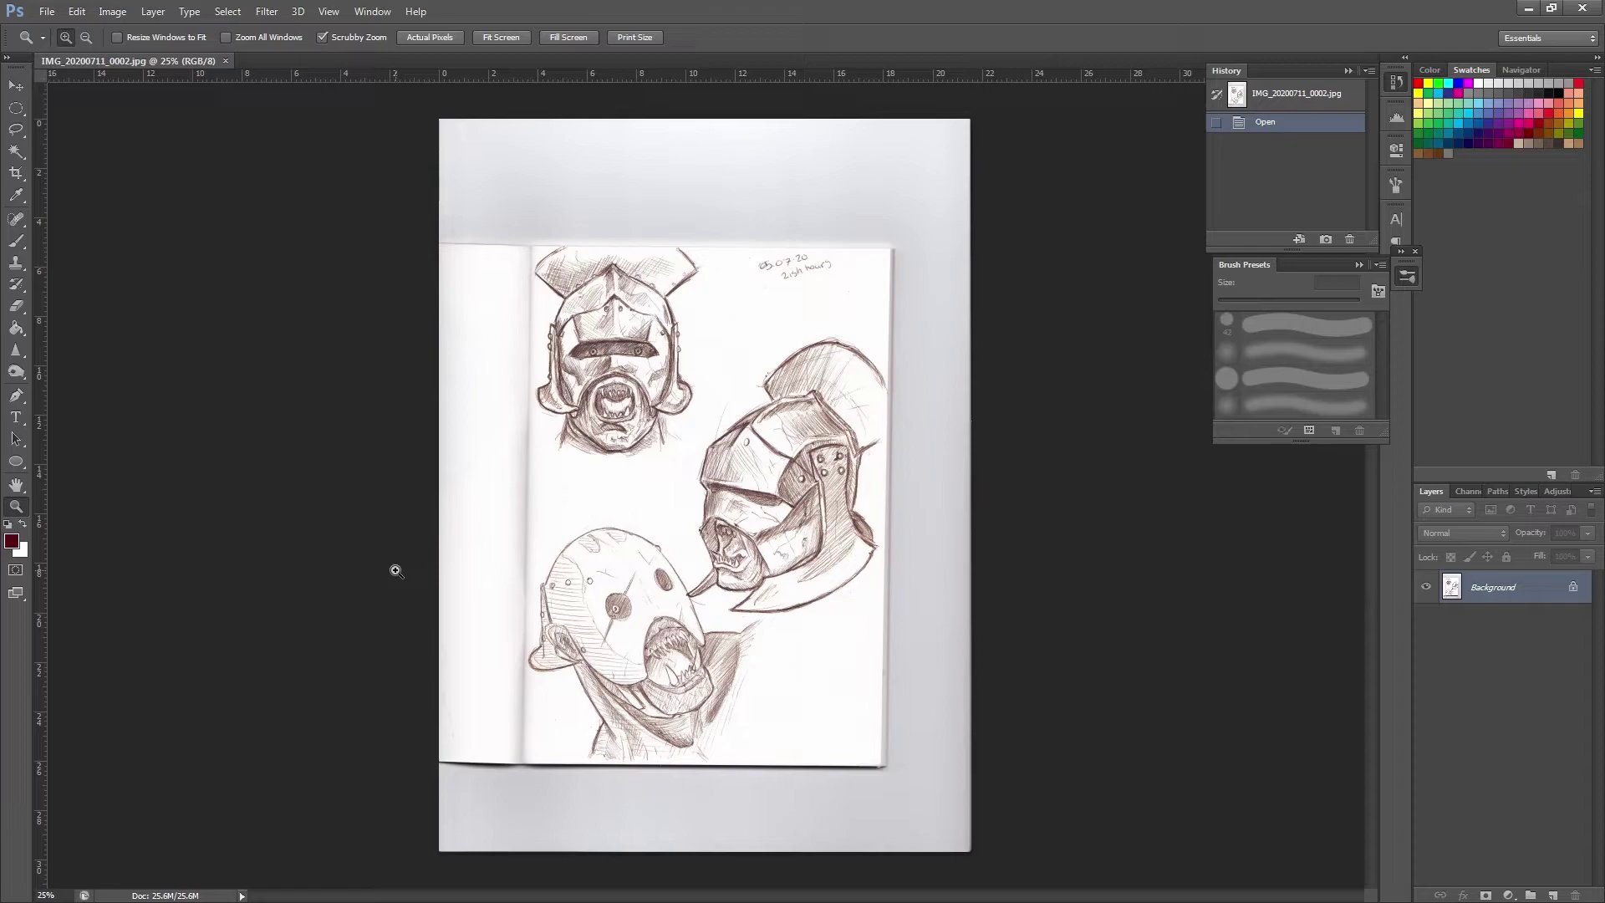
left_click_drag(394, 566, 419, 573)
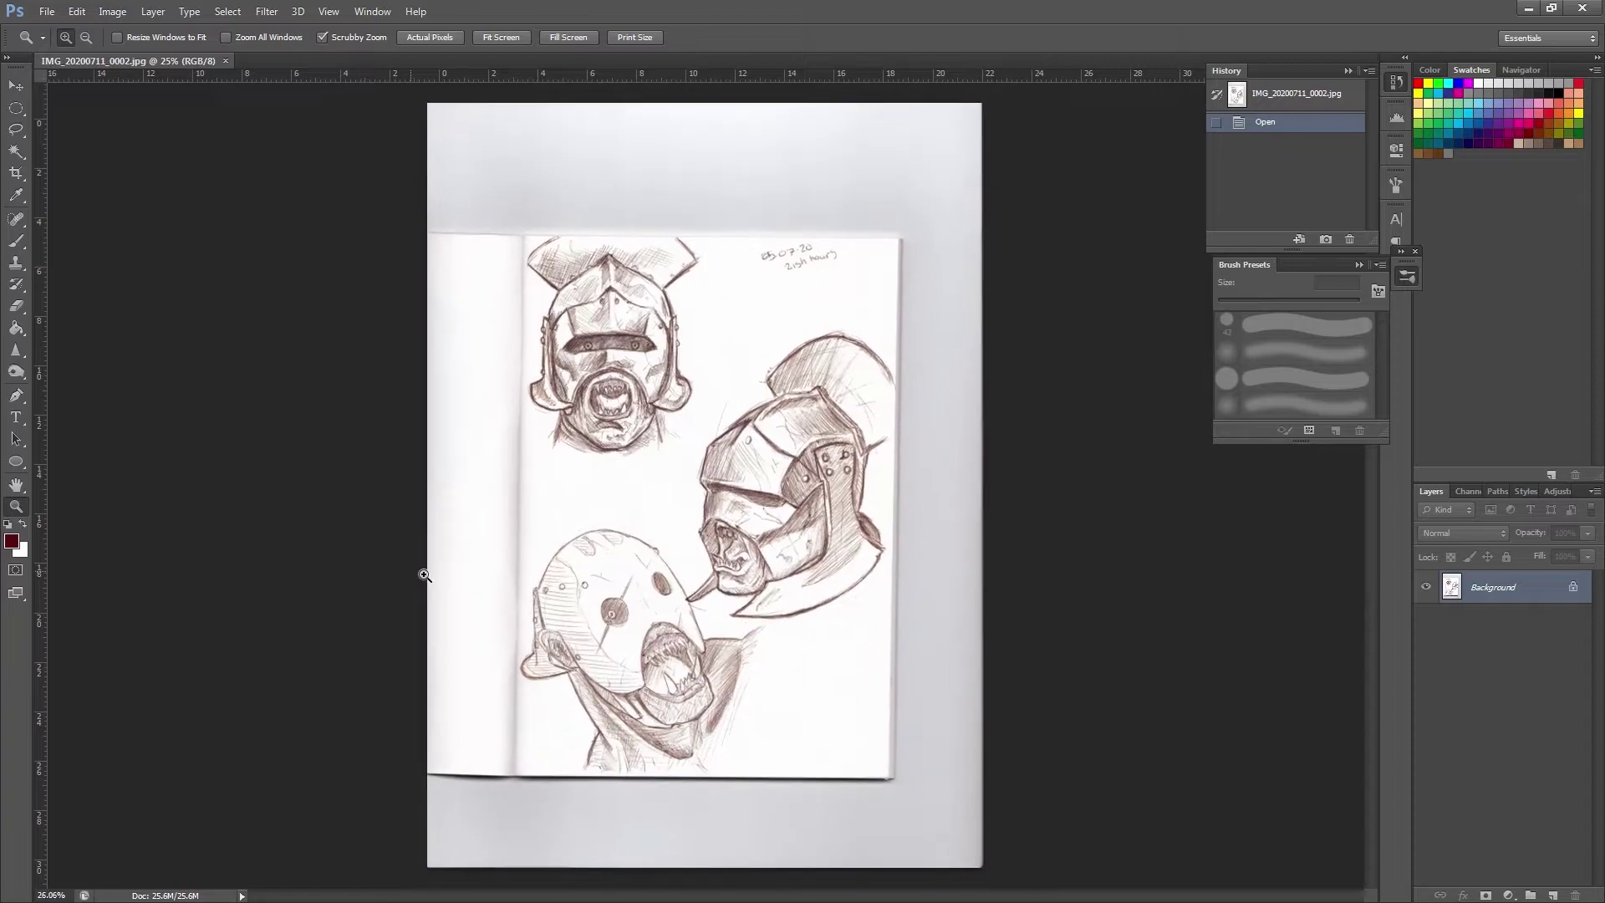
left_click(16, 172)
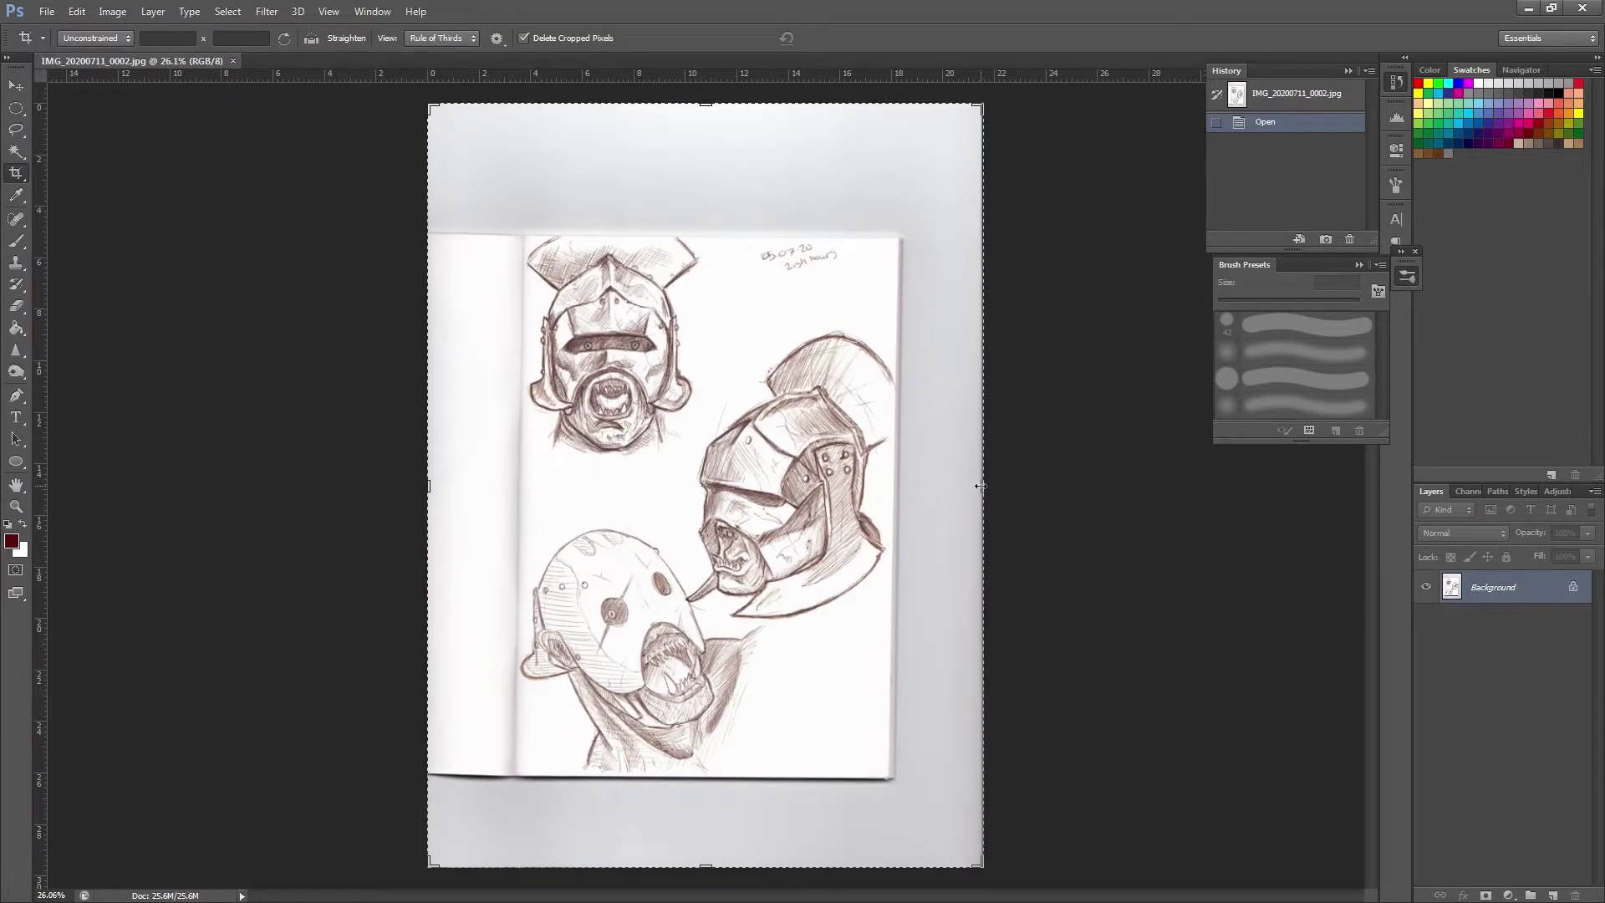
left_click_drag(983, 484, 934, 489)
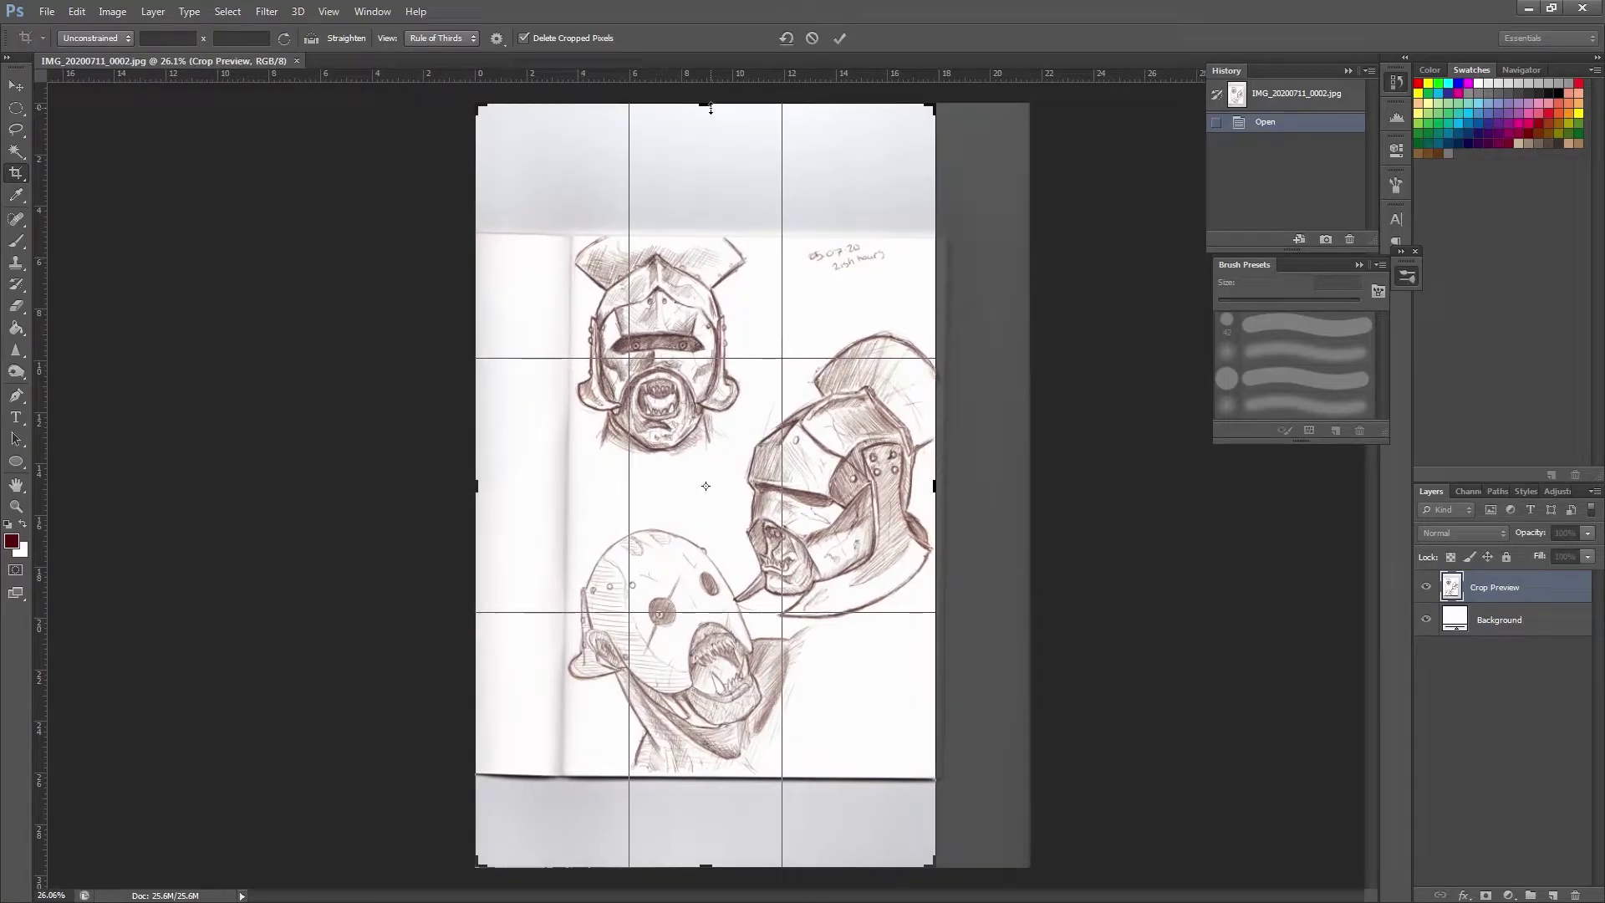
left_click_drag(703, 105, 695, 164)
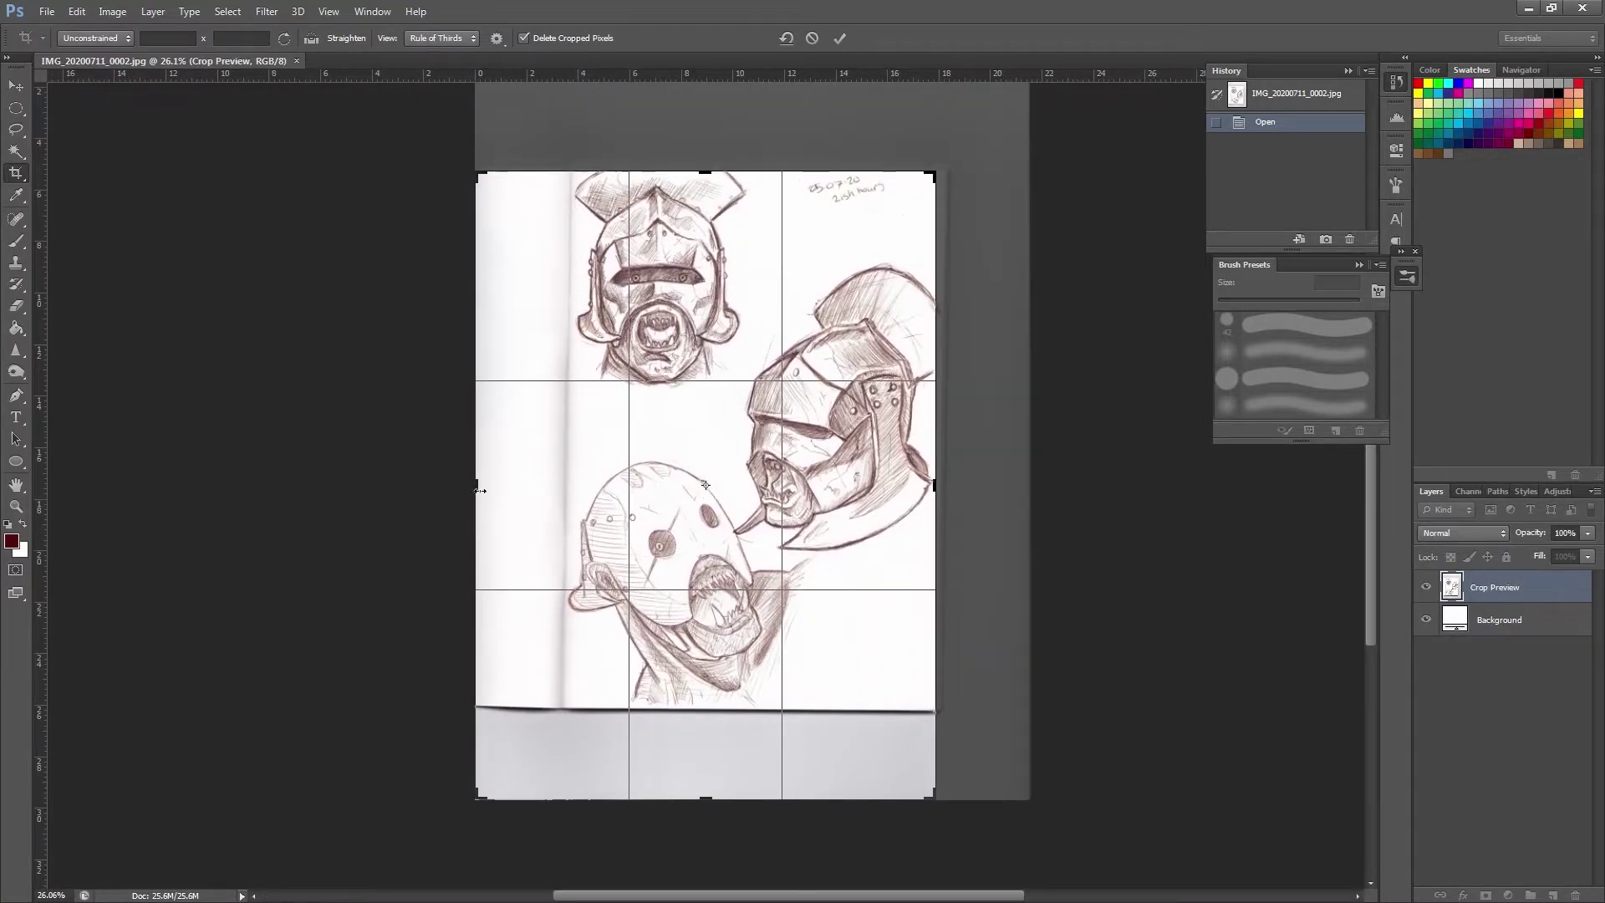
left_click_drag(480, 490, 530, 483)
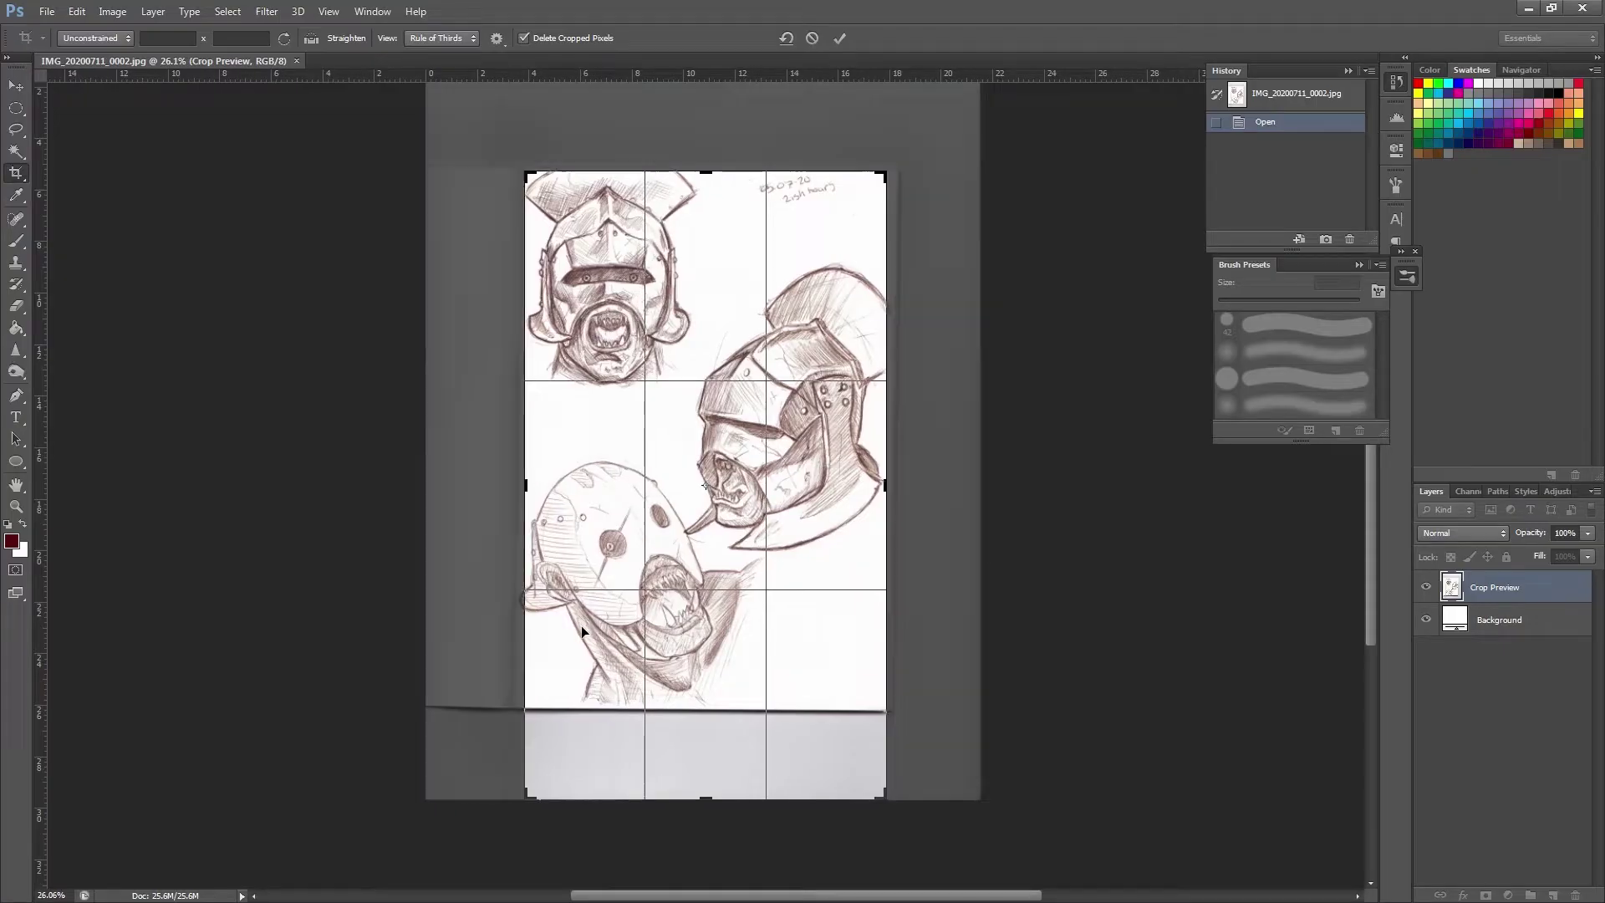
left_click_drag(705, 799, 703, 744)
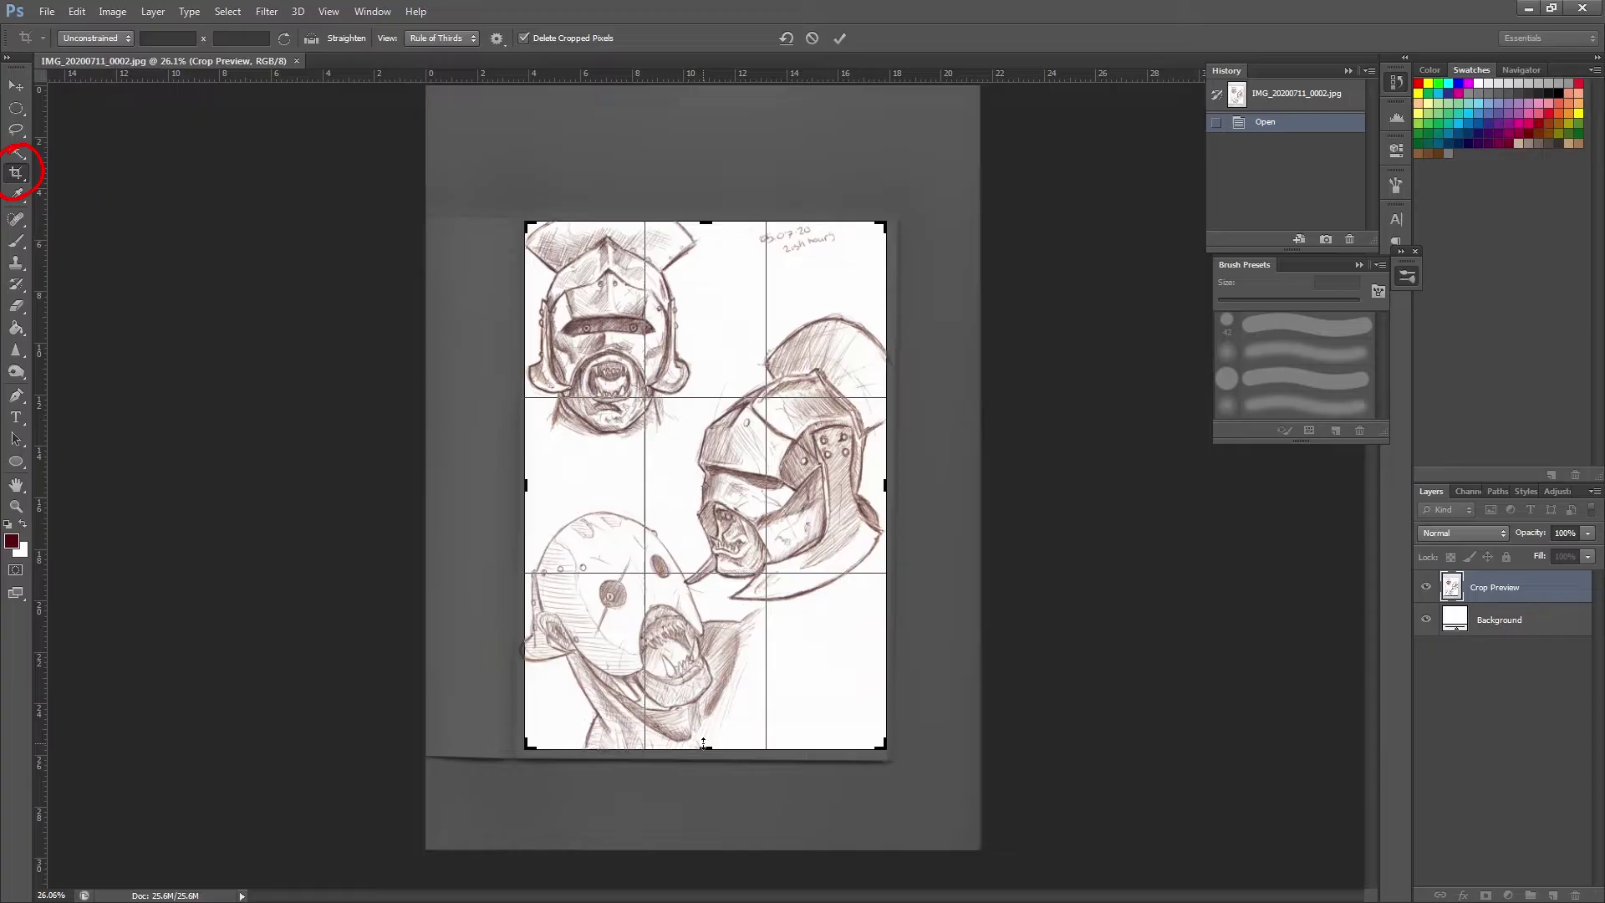
key("Return")
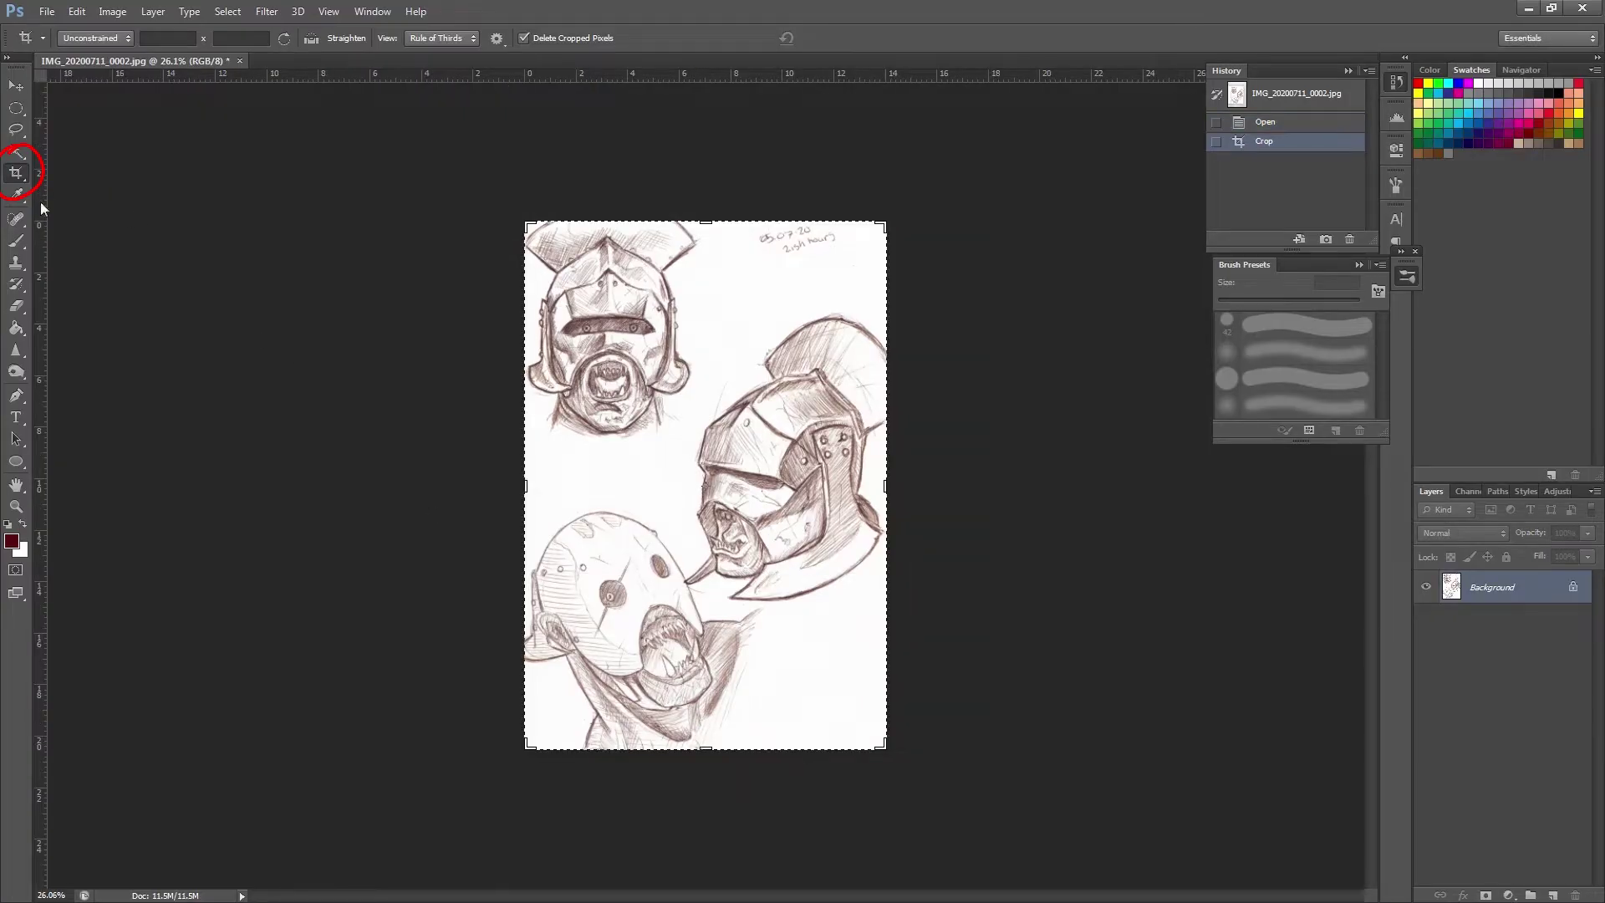
key("b")
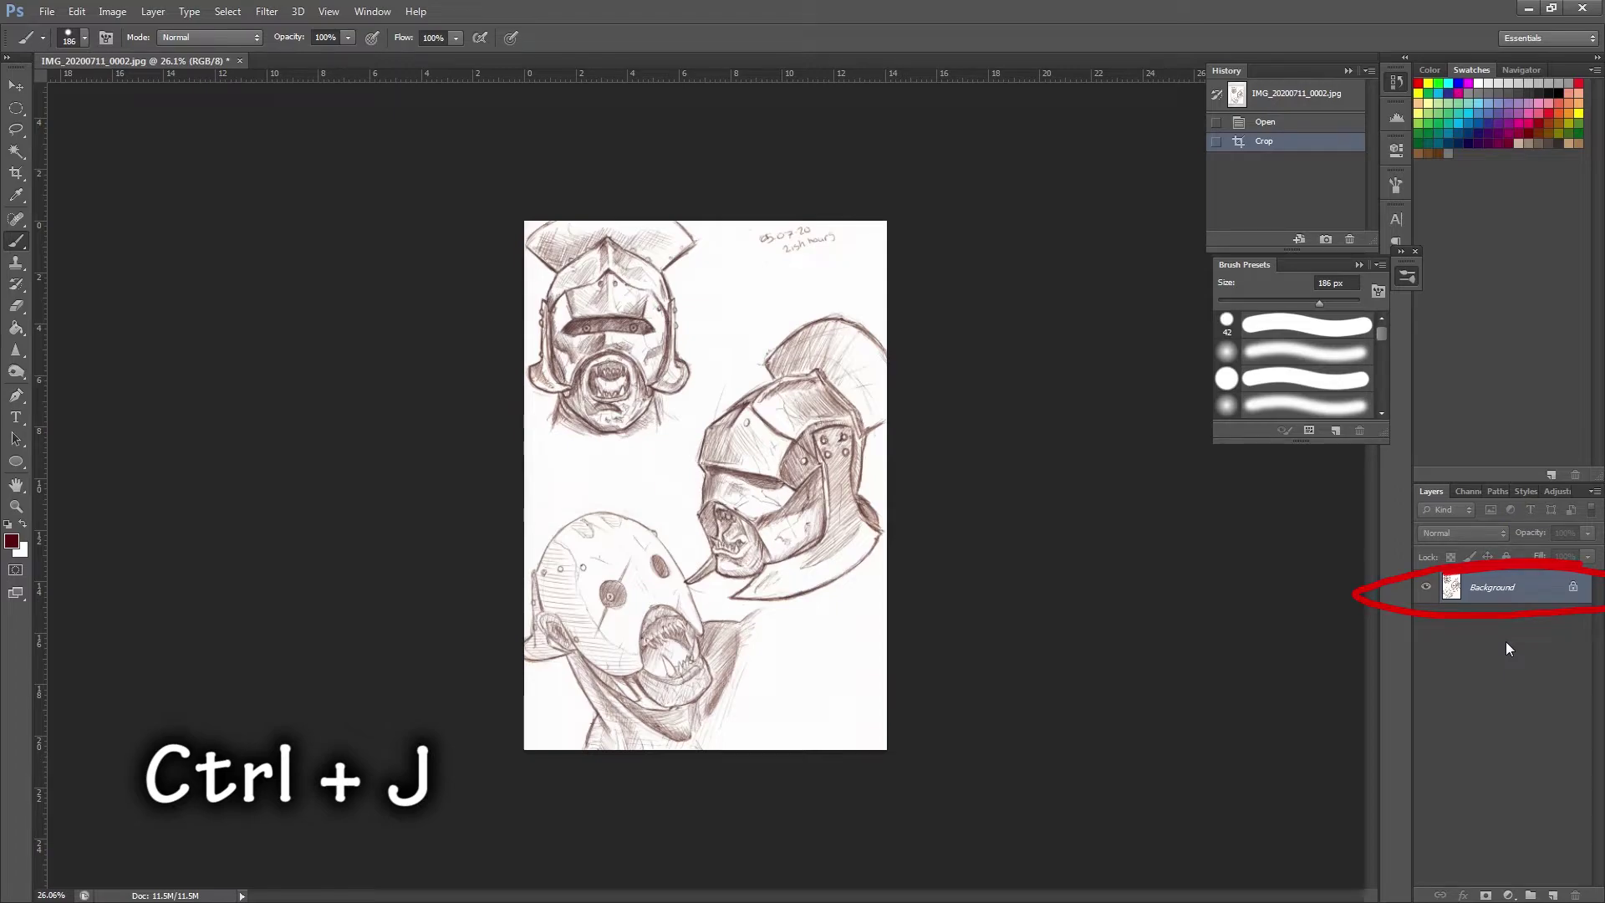
Duplicate the Background layer into a new Background copy layer
right_click(1513, 592)
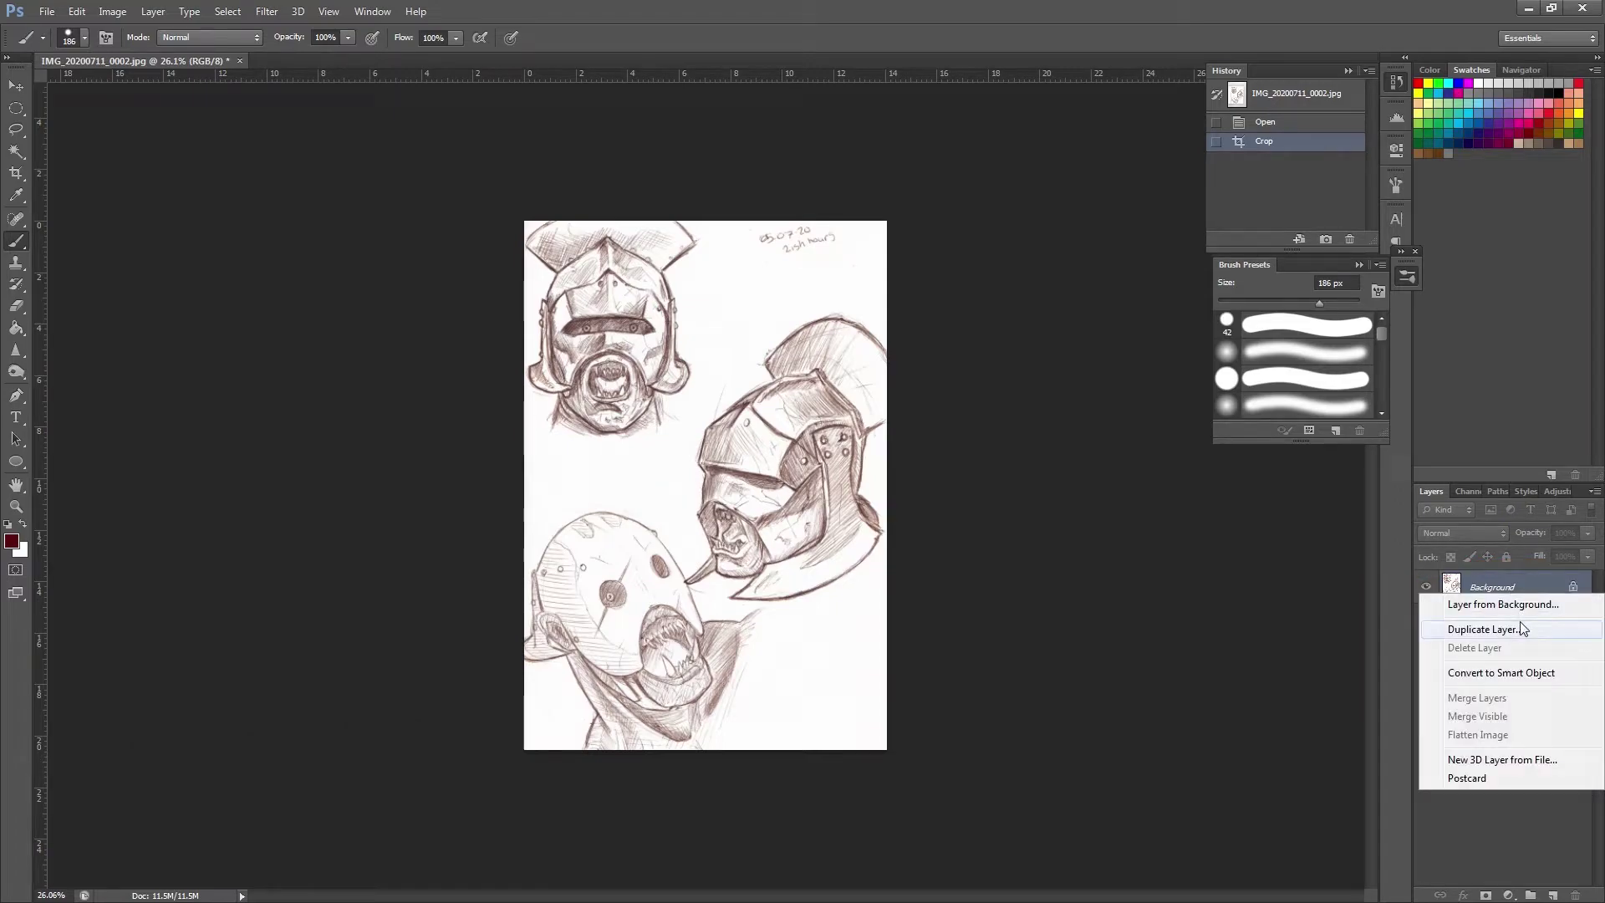
left_click(1520, 620)
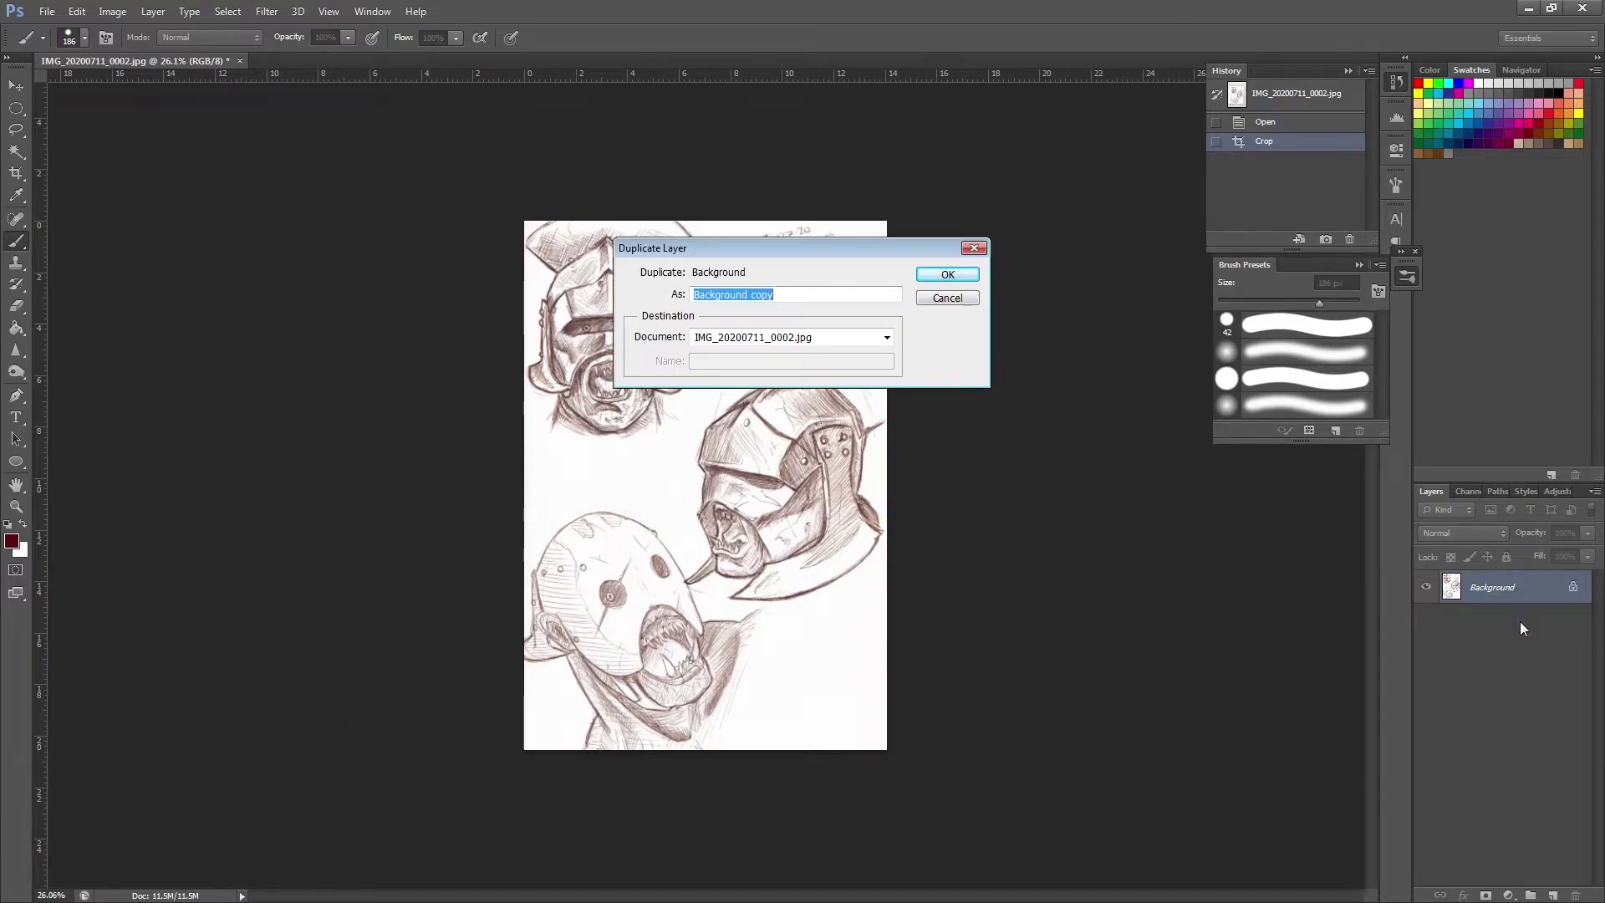
left_click(949, 275)
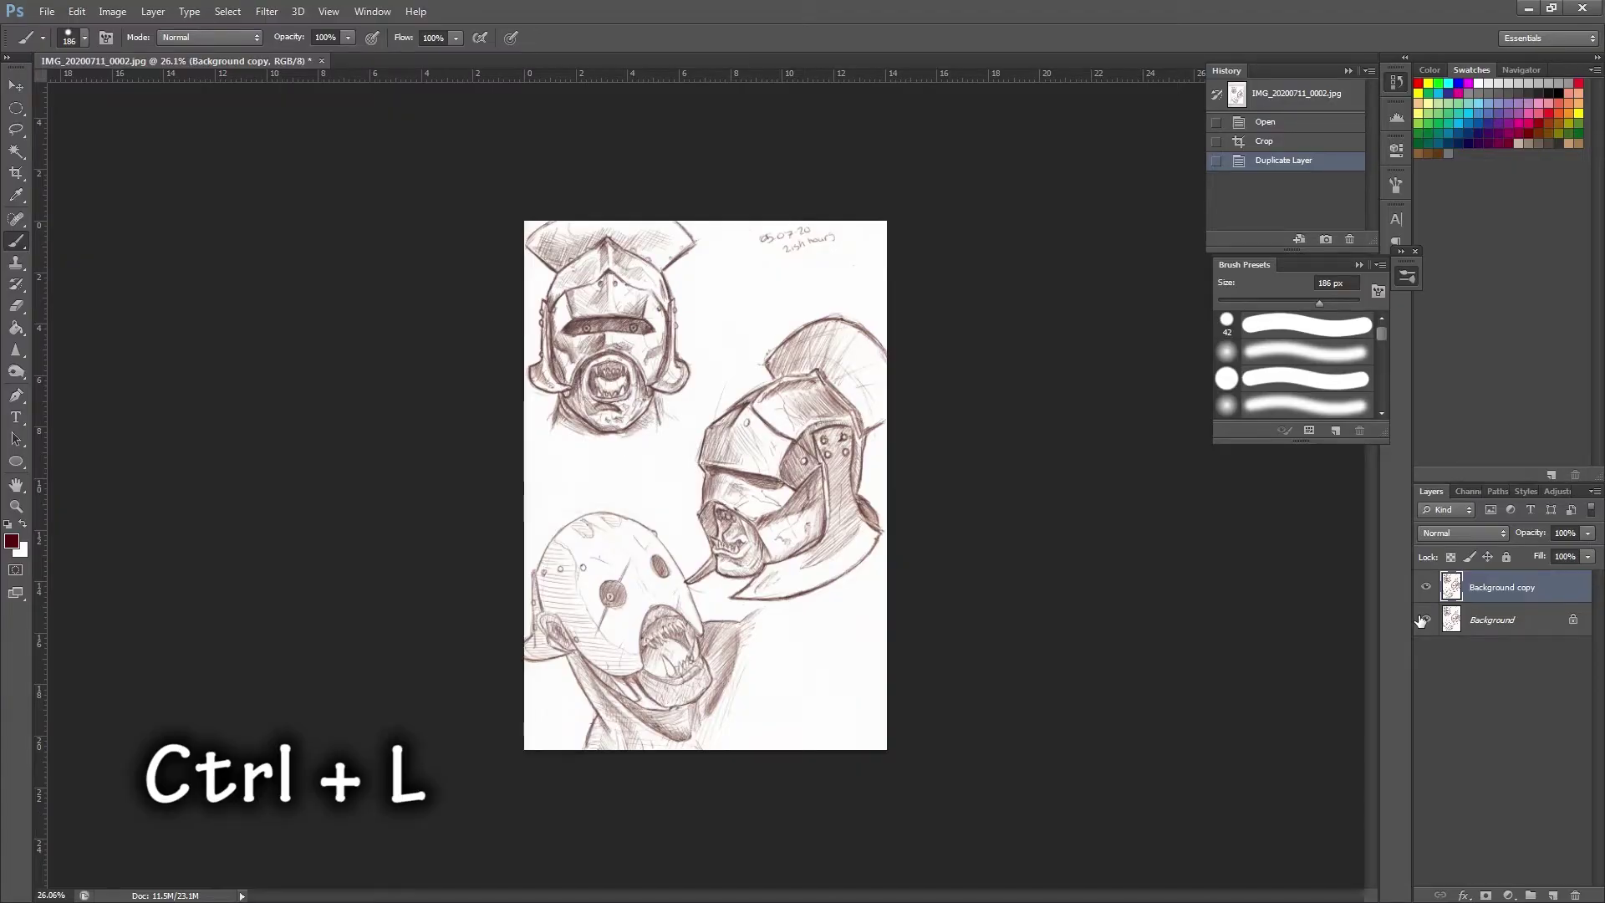
Apply Levels to Background copy with black input 30 and white input 245
key("ctrl+l")
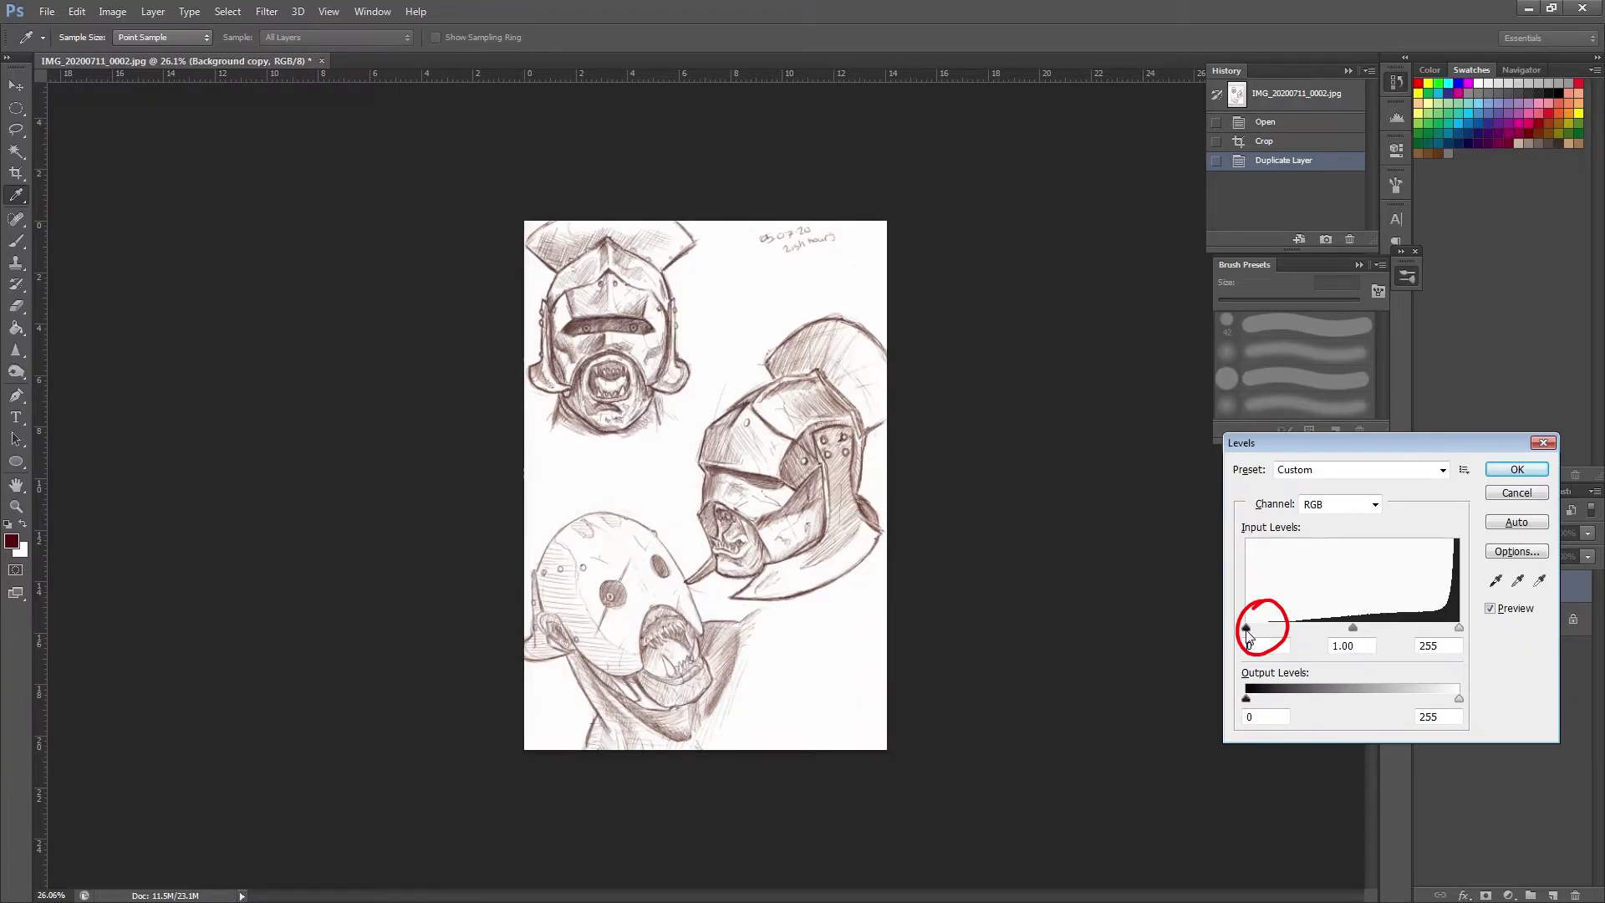
left_click_drag(1247, 630, 1271, 628)
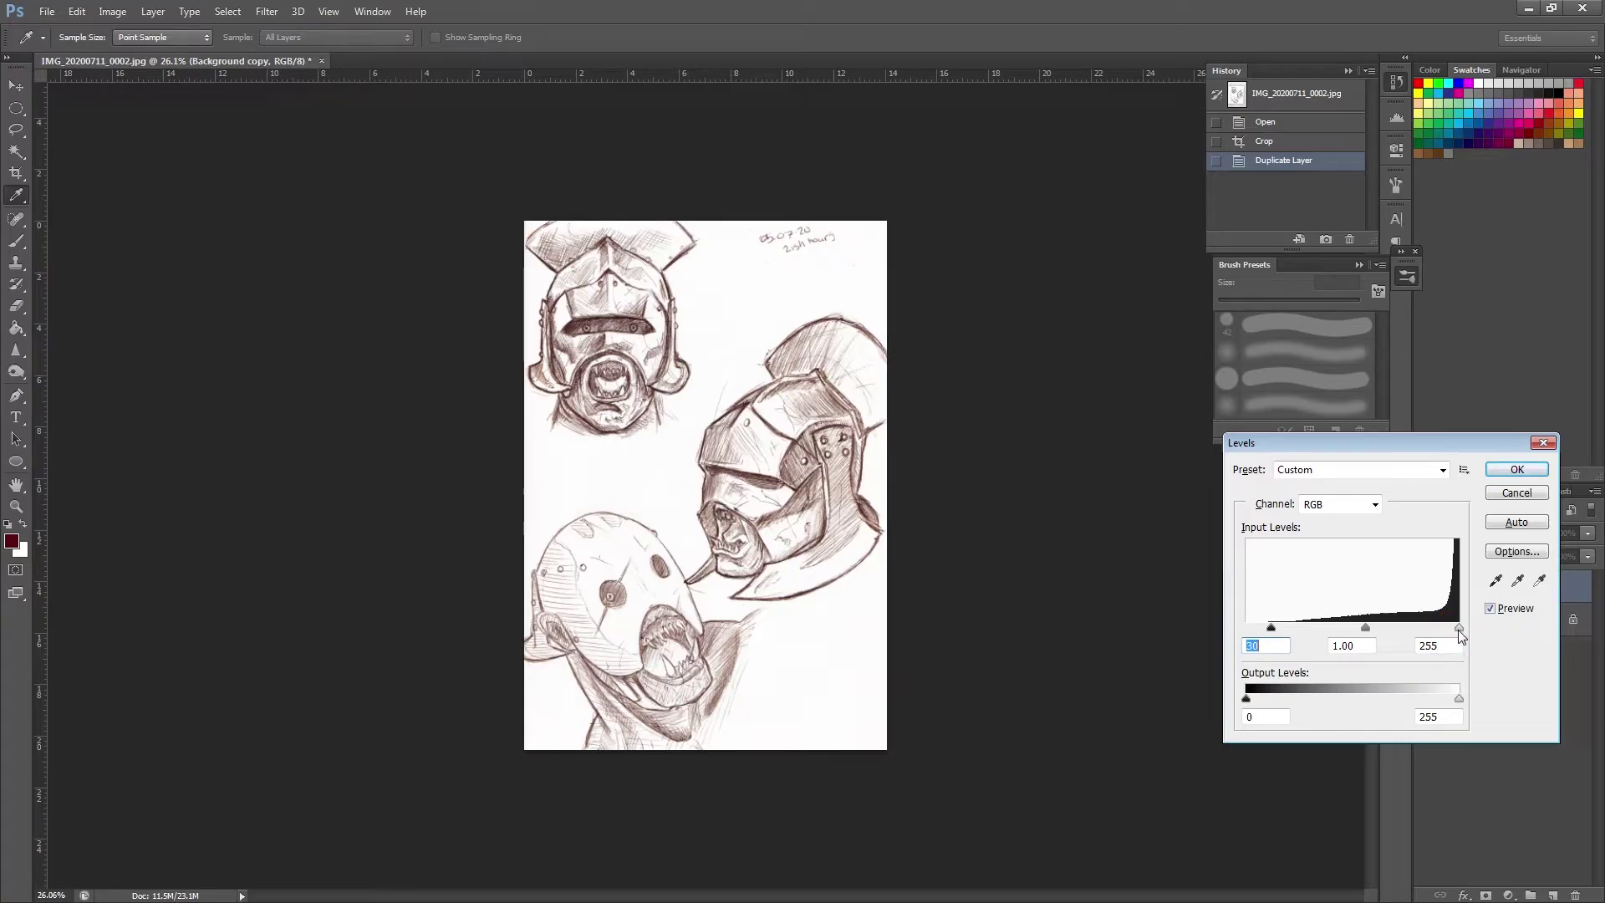
mouse_move(1460, 630)
left_mouse_down()
mouse_move(1404, 634)
mouse_move(1459, 628)
left_mouse_up()
left_click_drag(1460, 628, 1452, 632)
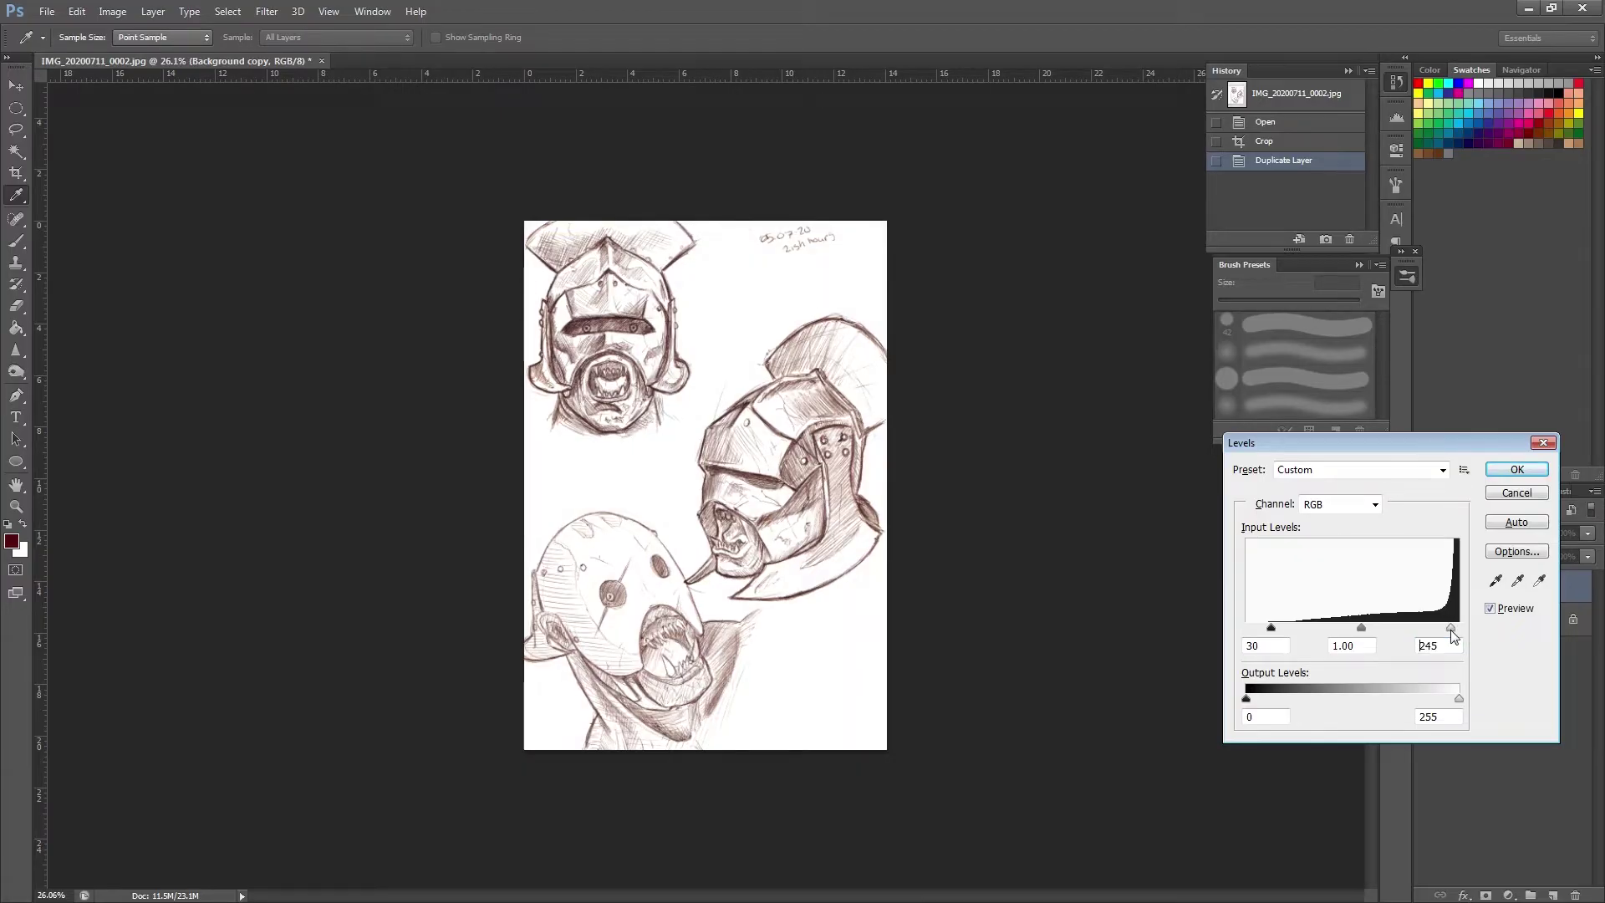
left_click(1451, 629)
left_click(1515, 470)
key("b")
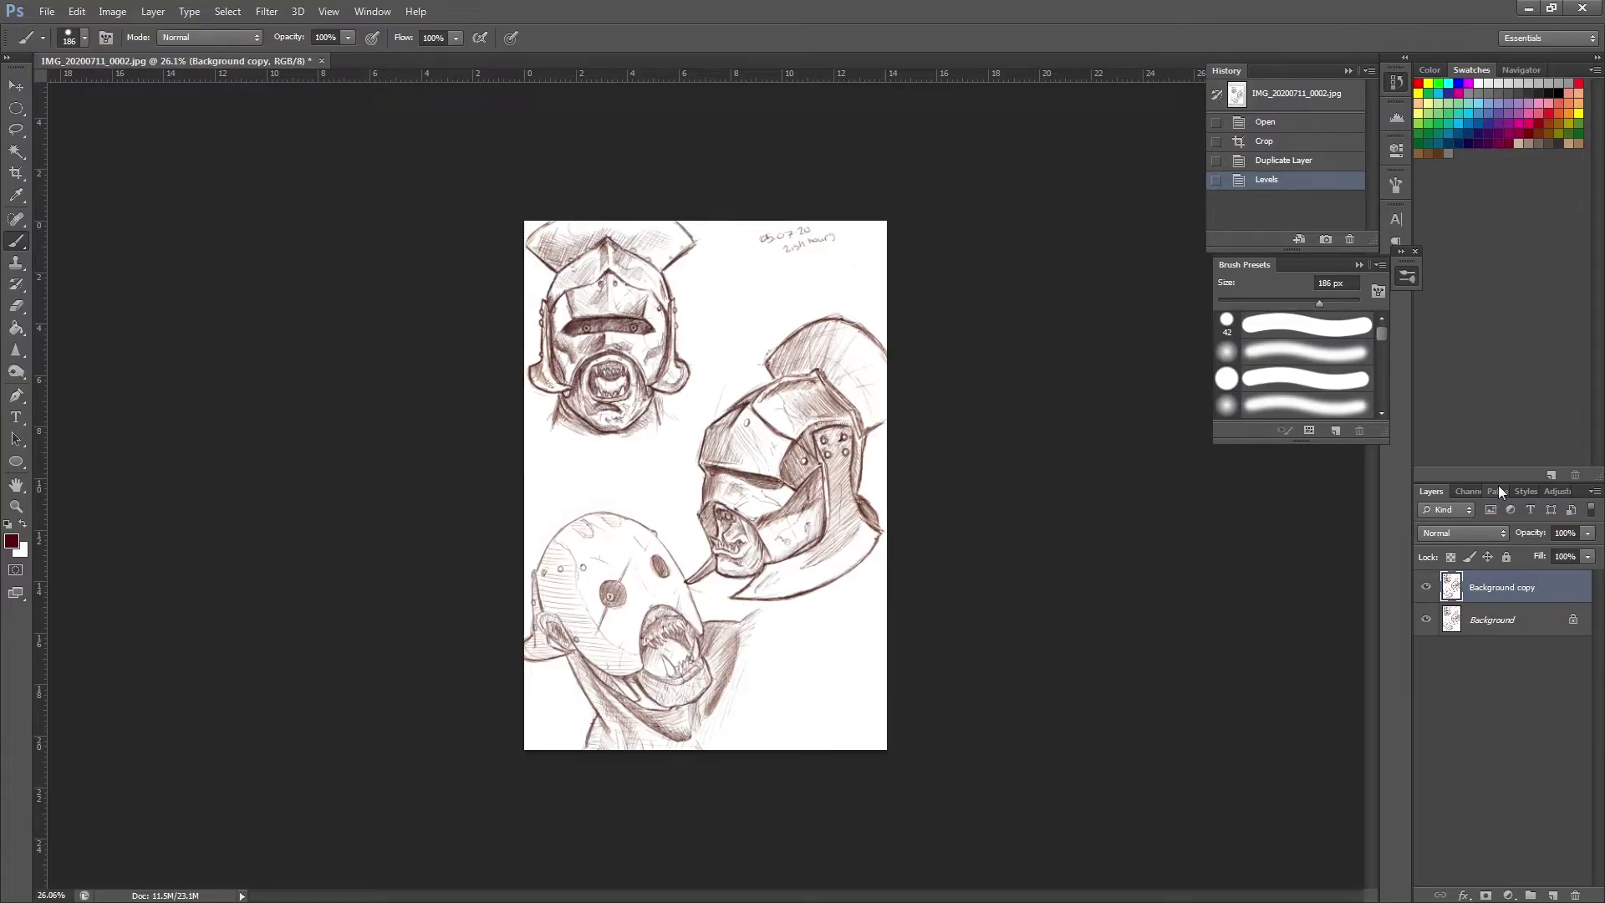
Select the whole canvas of Background copy and cut the sketch to the clipboard
key("ctrl+a")
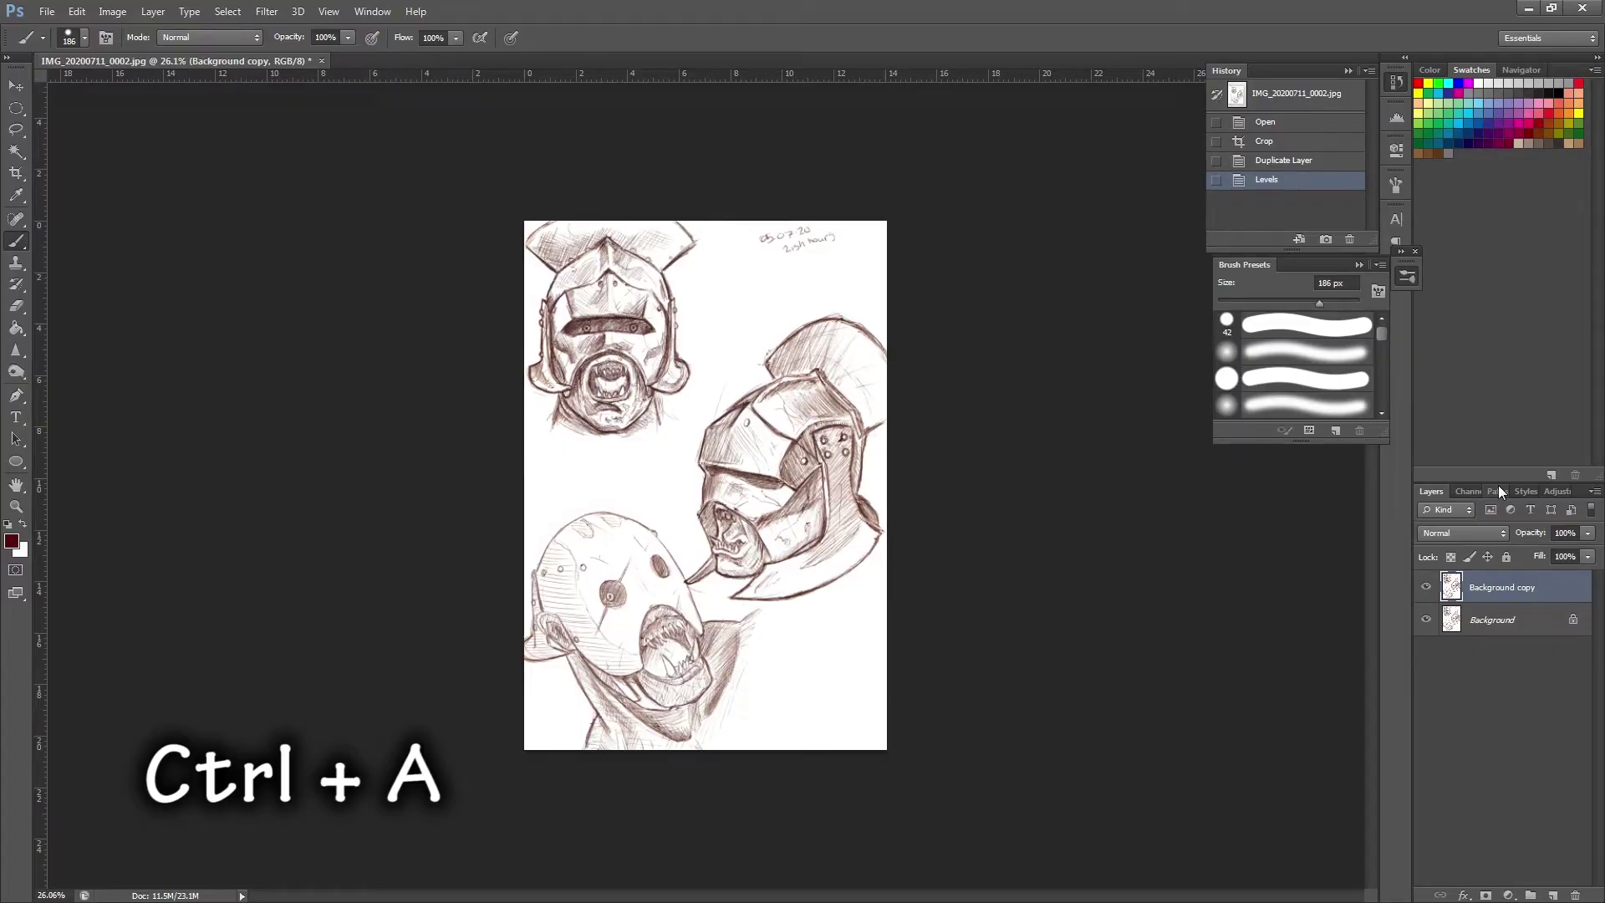
key("ctrl+a")
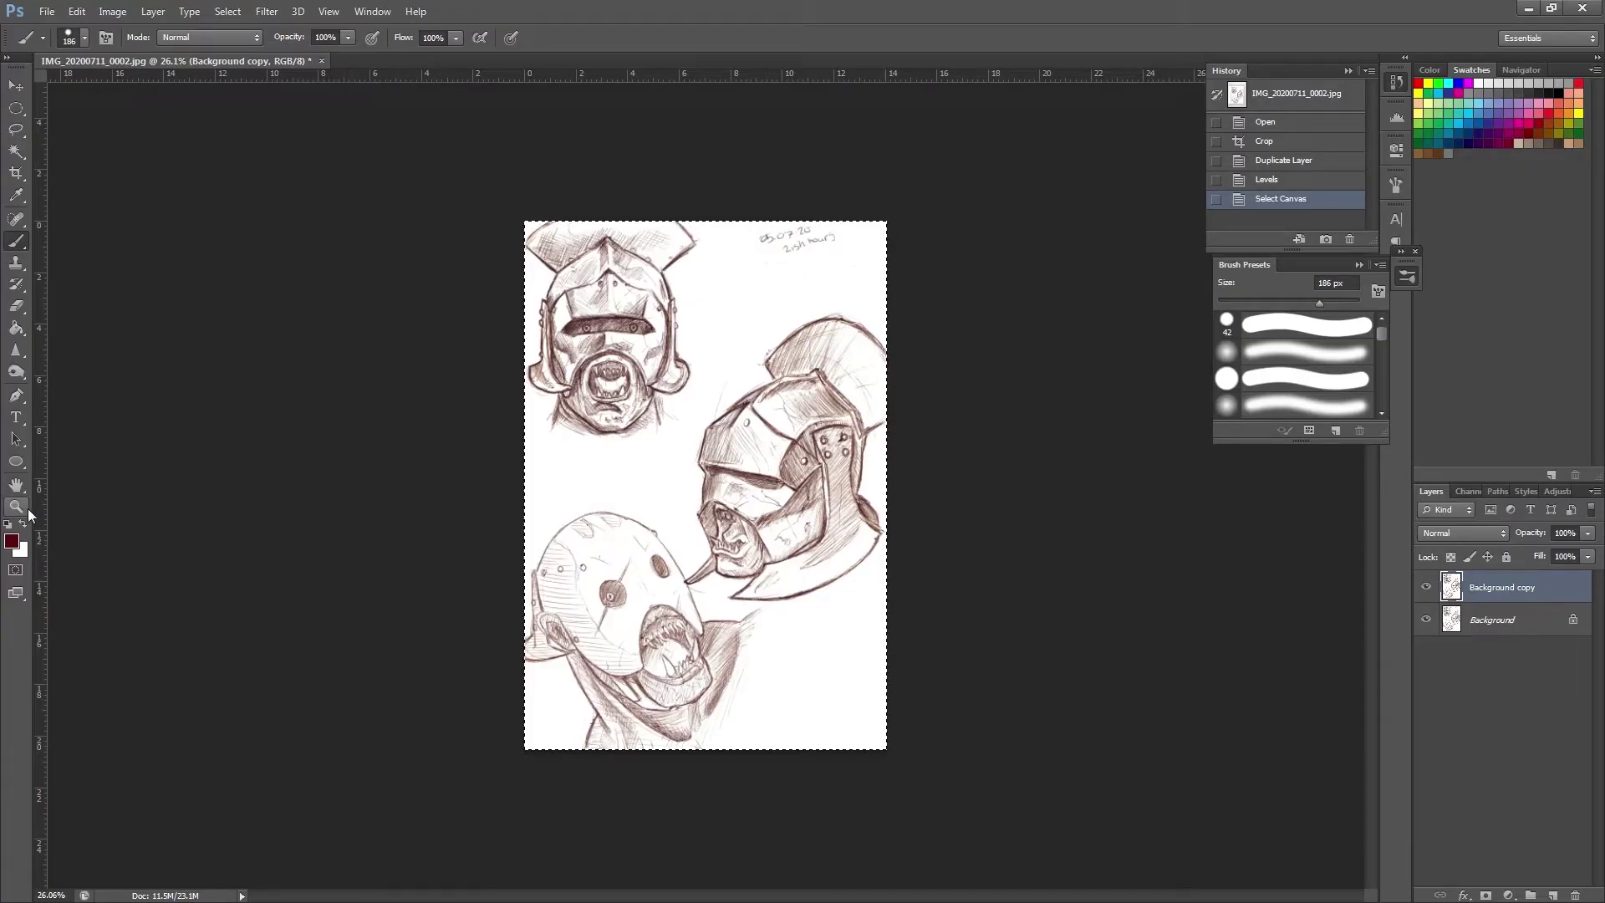
key("z")
left_click_drag(510, 505, 581, 499)
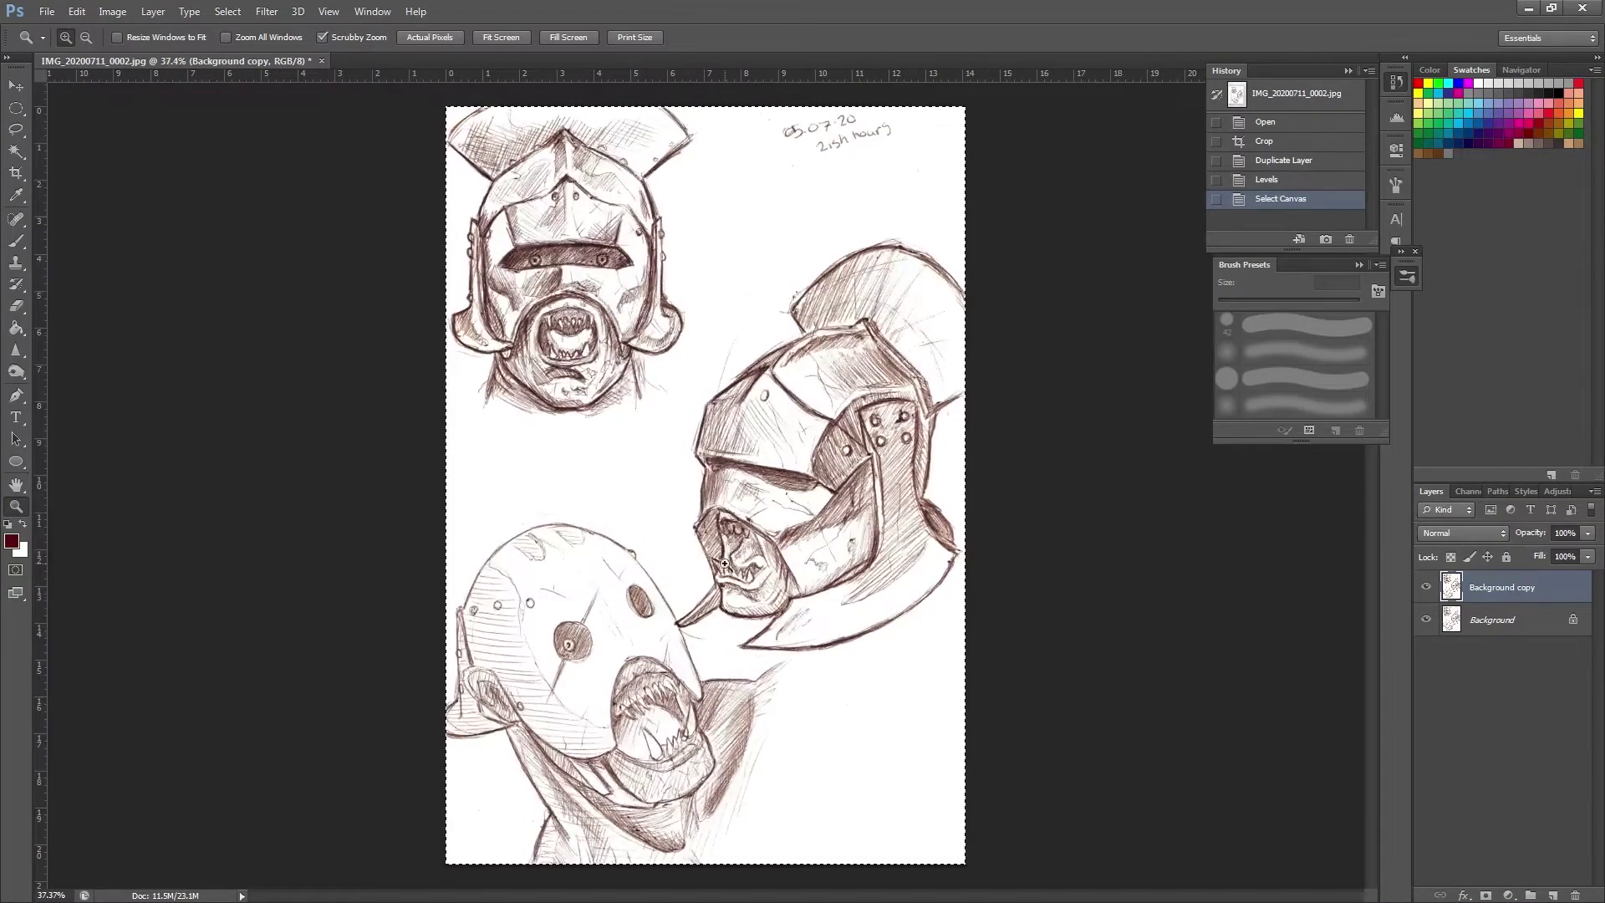
key("b")
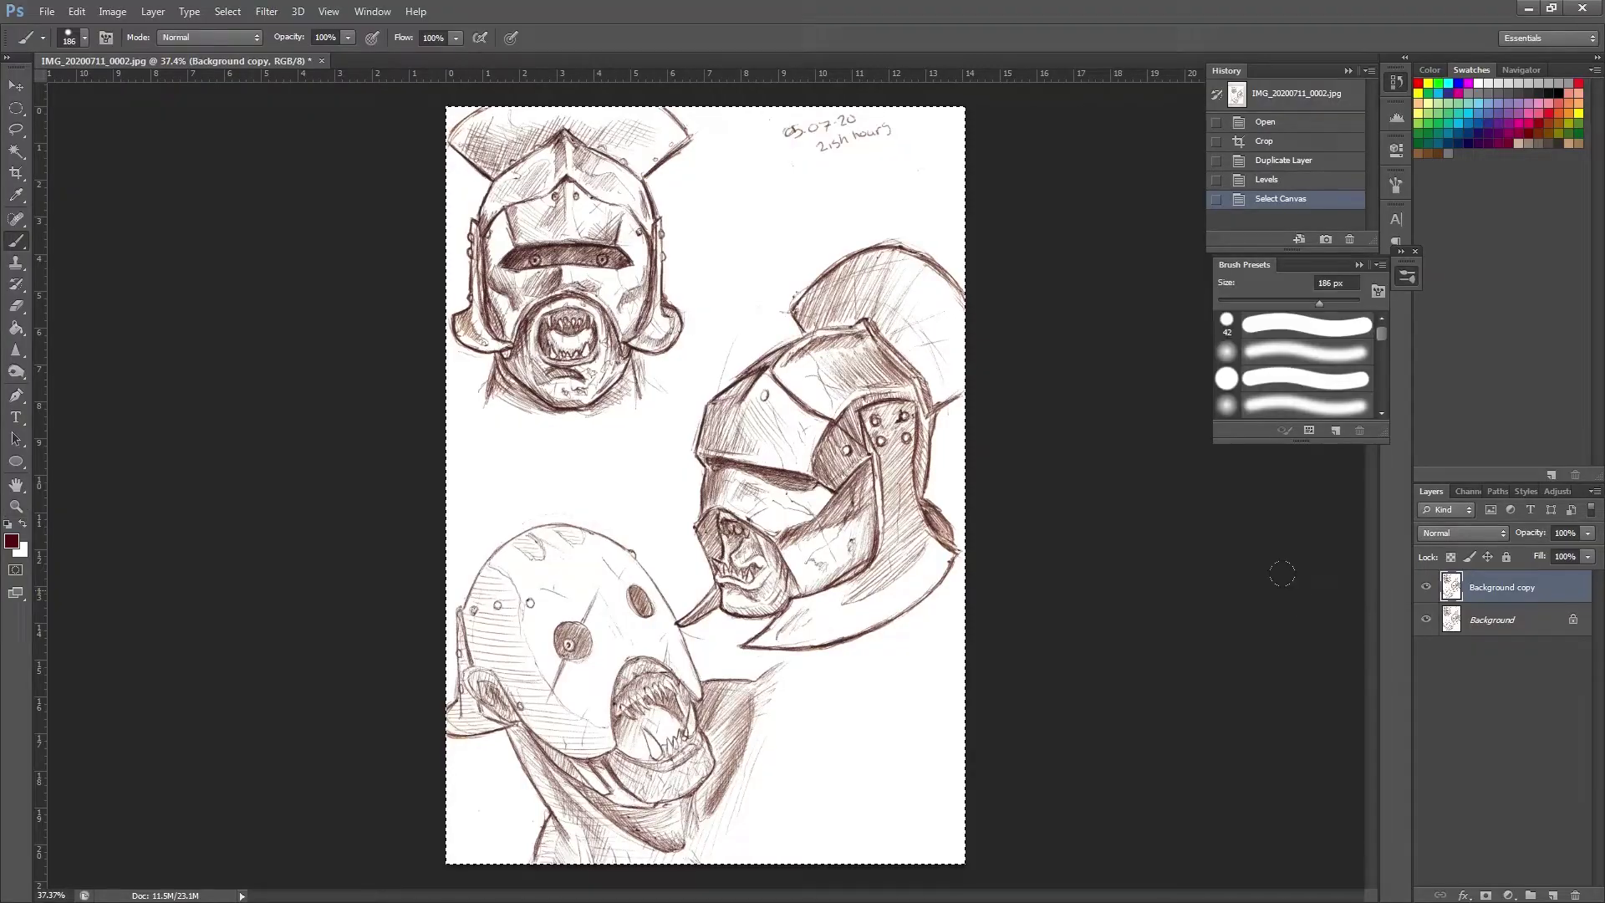
key("ctrl+x")
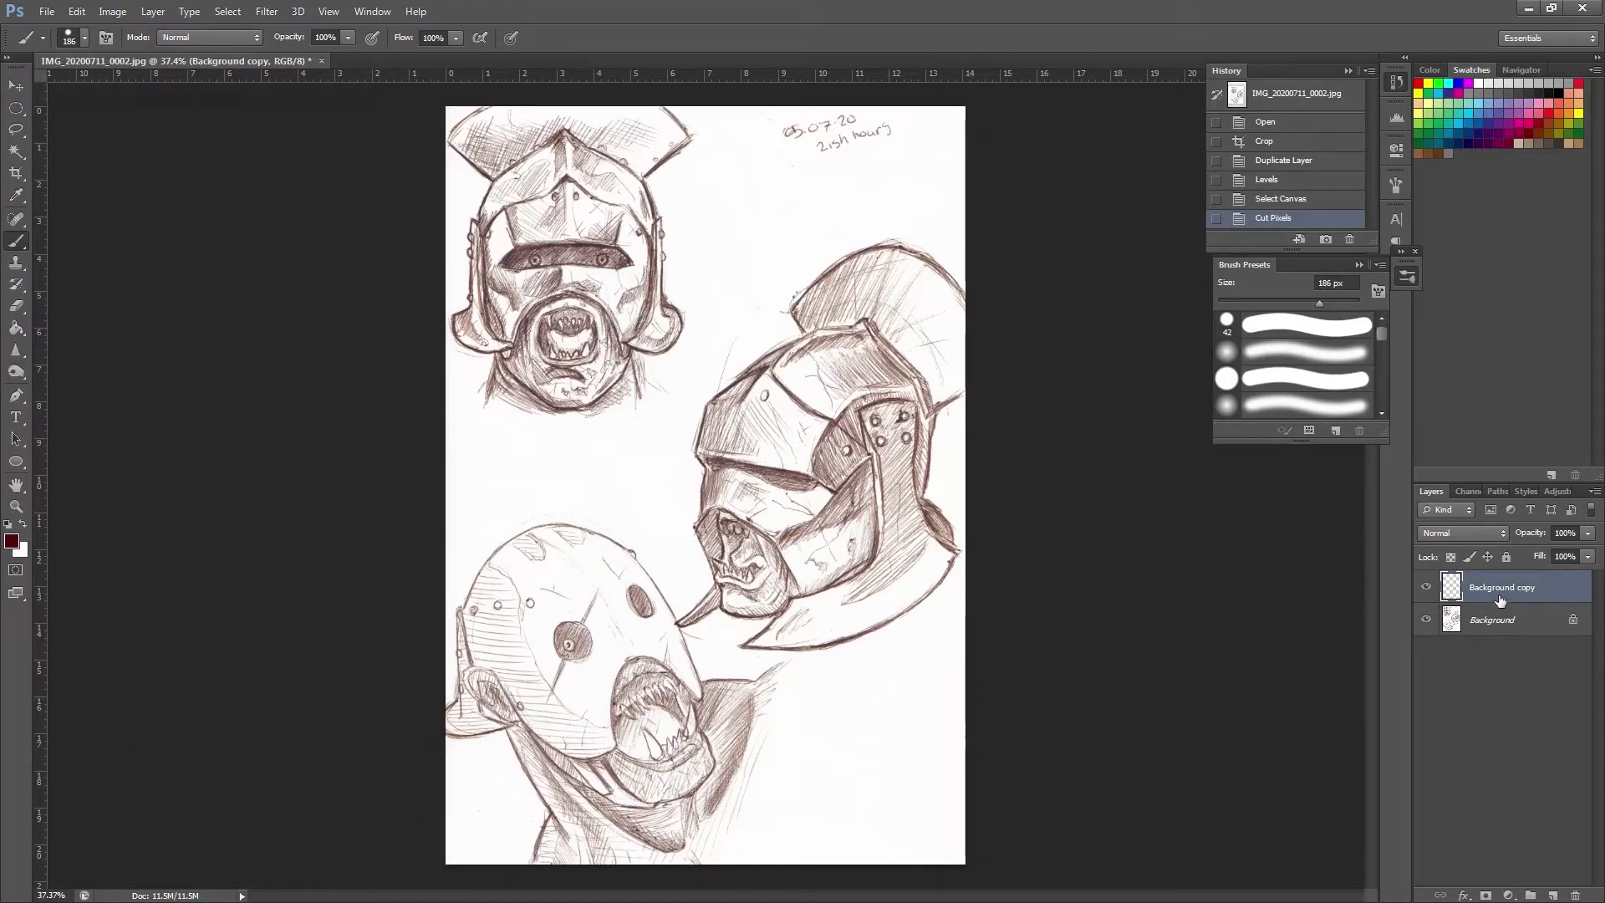
Set the foreground colour to white and fill the Background copy layer with it
left_click(12, 541)
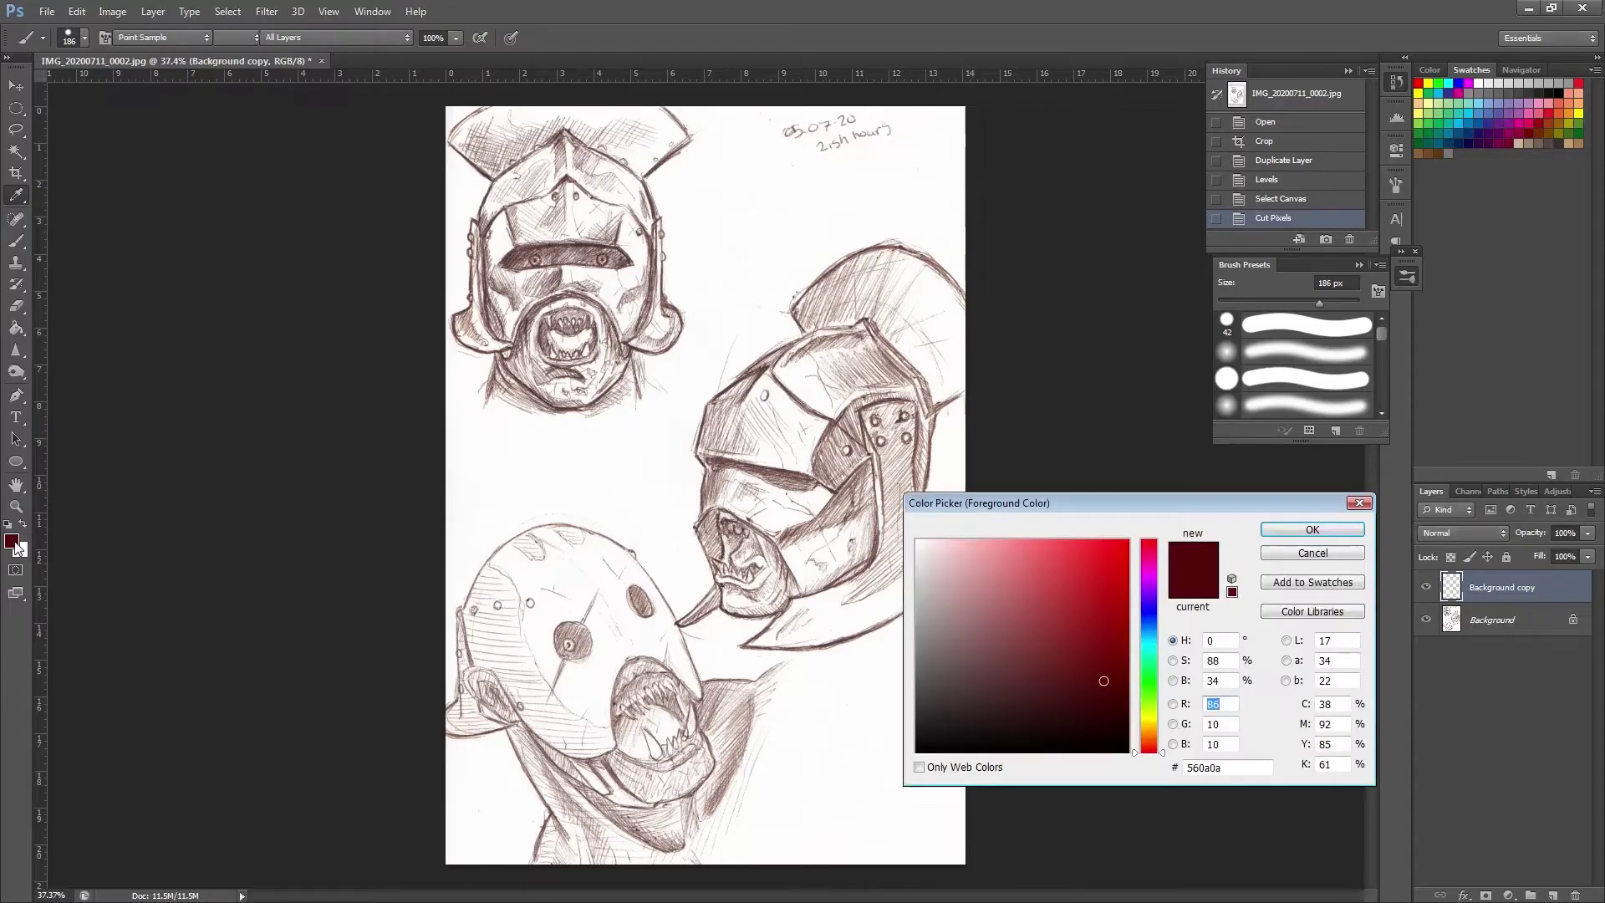
left_click_drag(1104, 674, 917, 541)
left_click(1301, 531)
key("b")
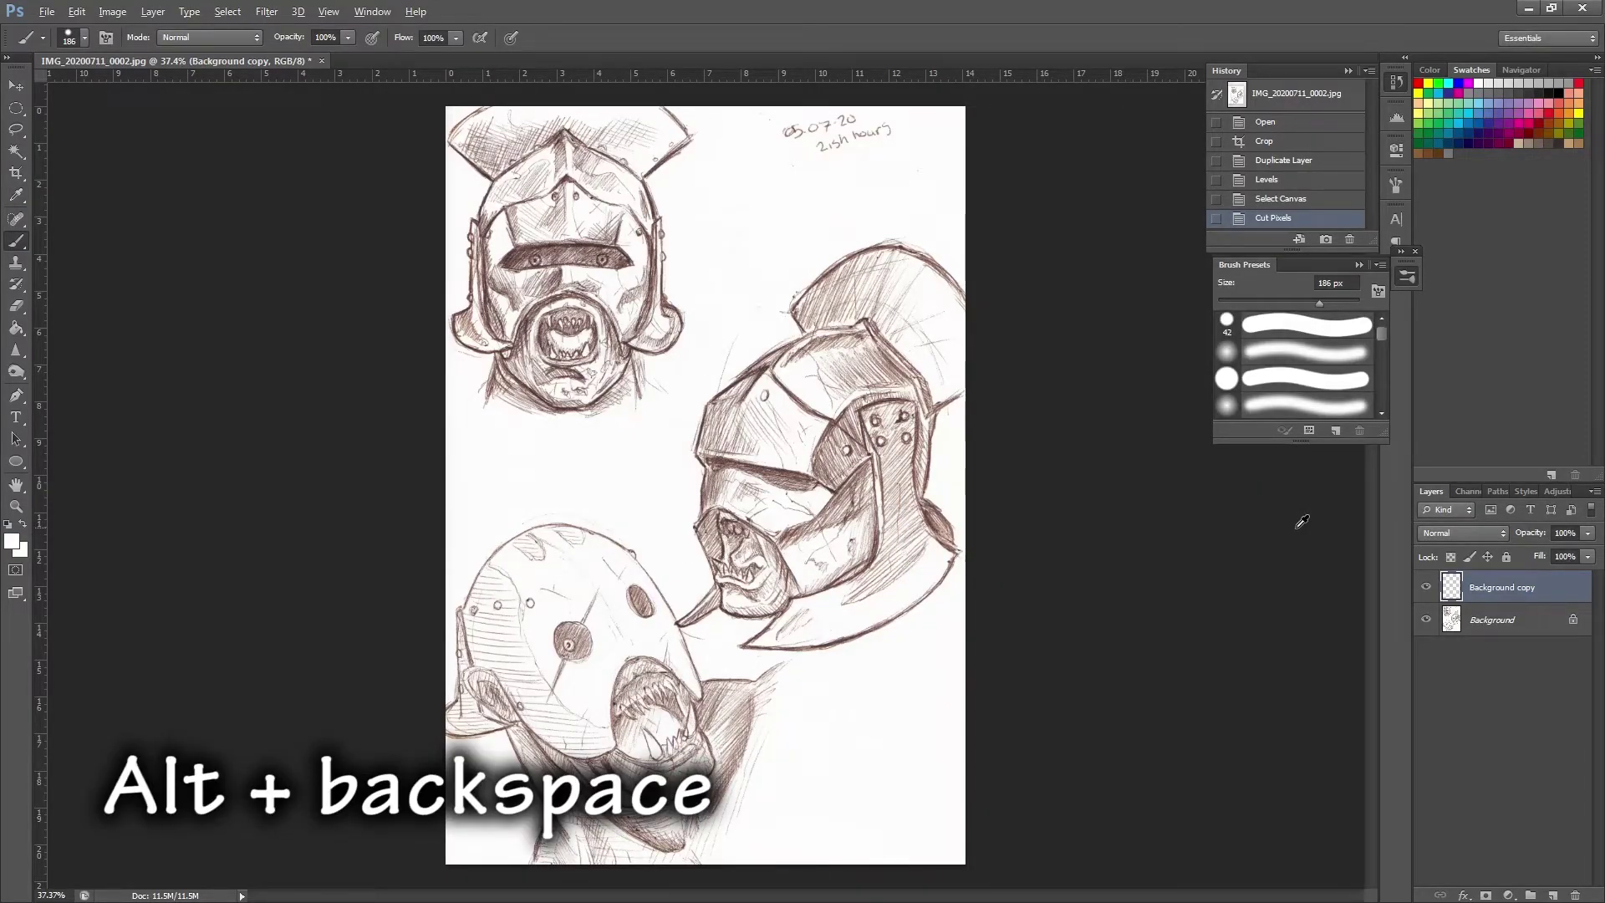
key("alt+BackSpace")
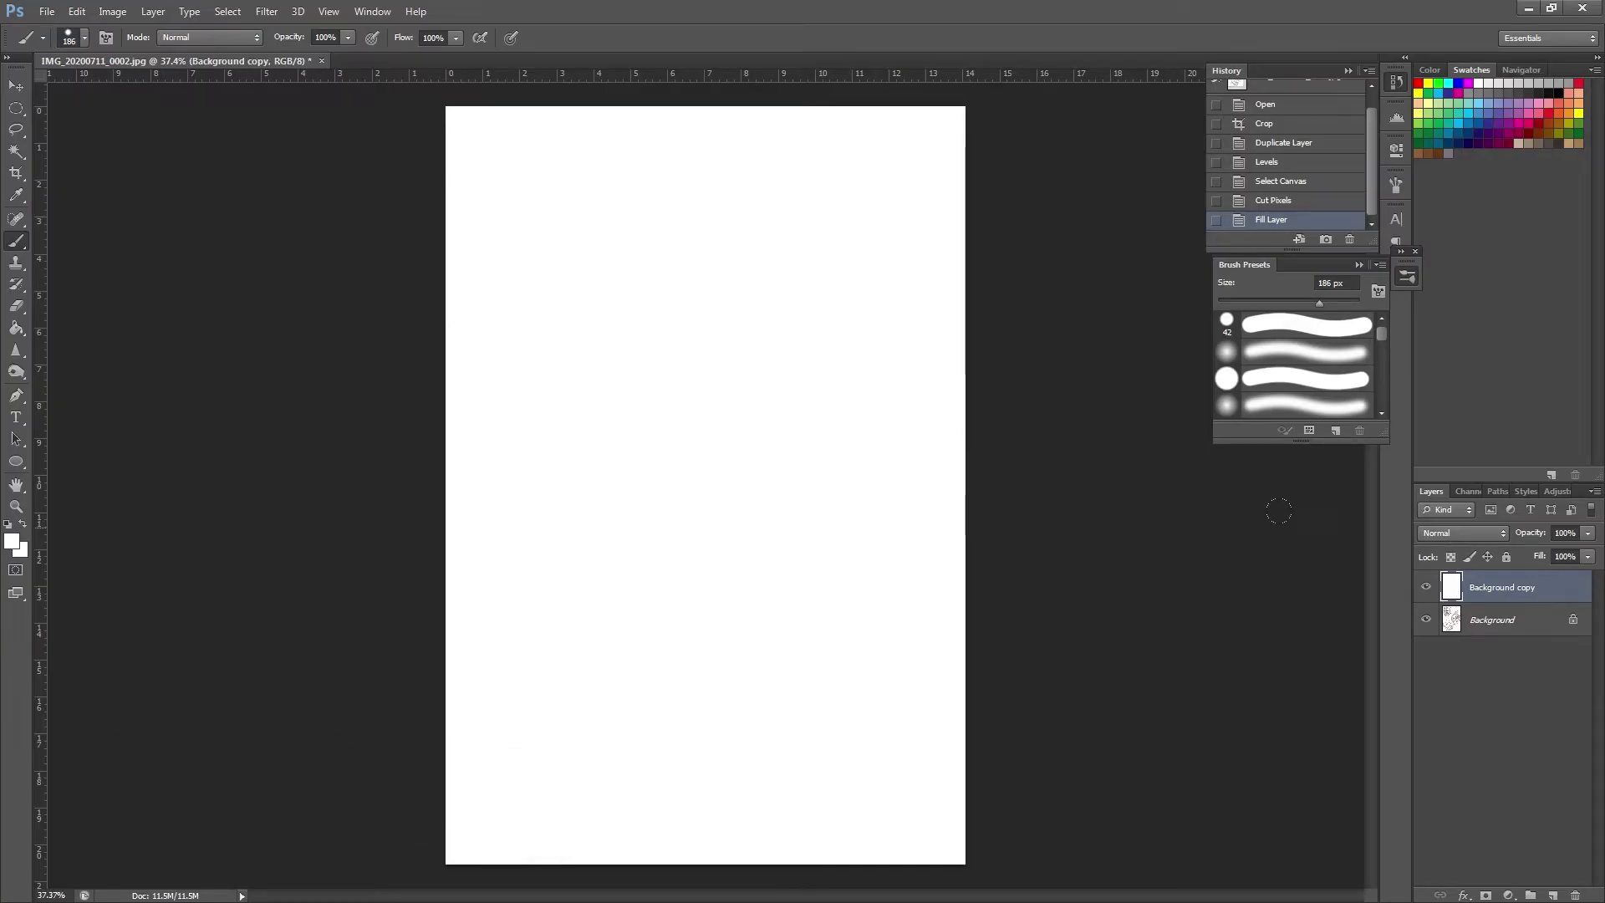
Add Layer 1, paste the sketch into Quick Mask, and exit to load the lines as a selection
left_click(1553, 895)
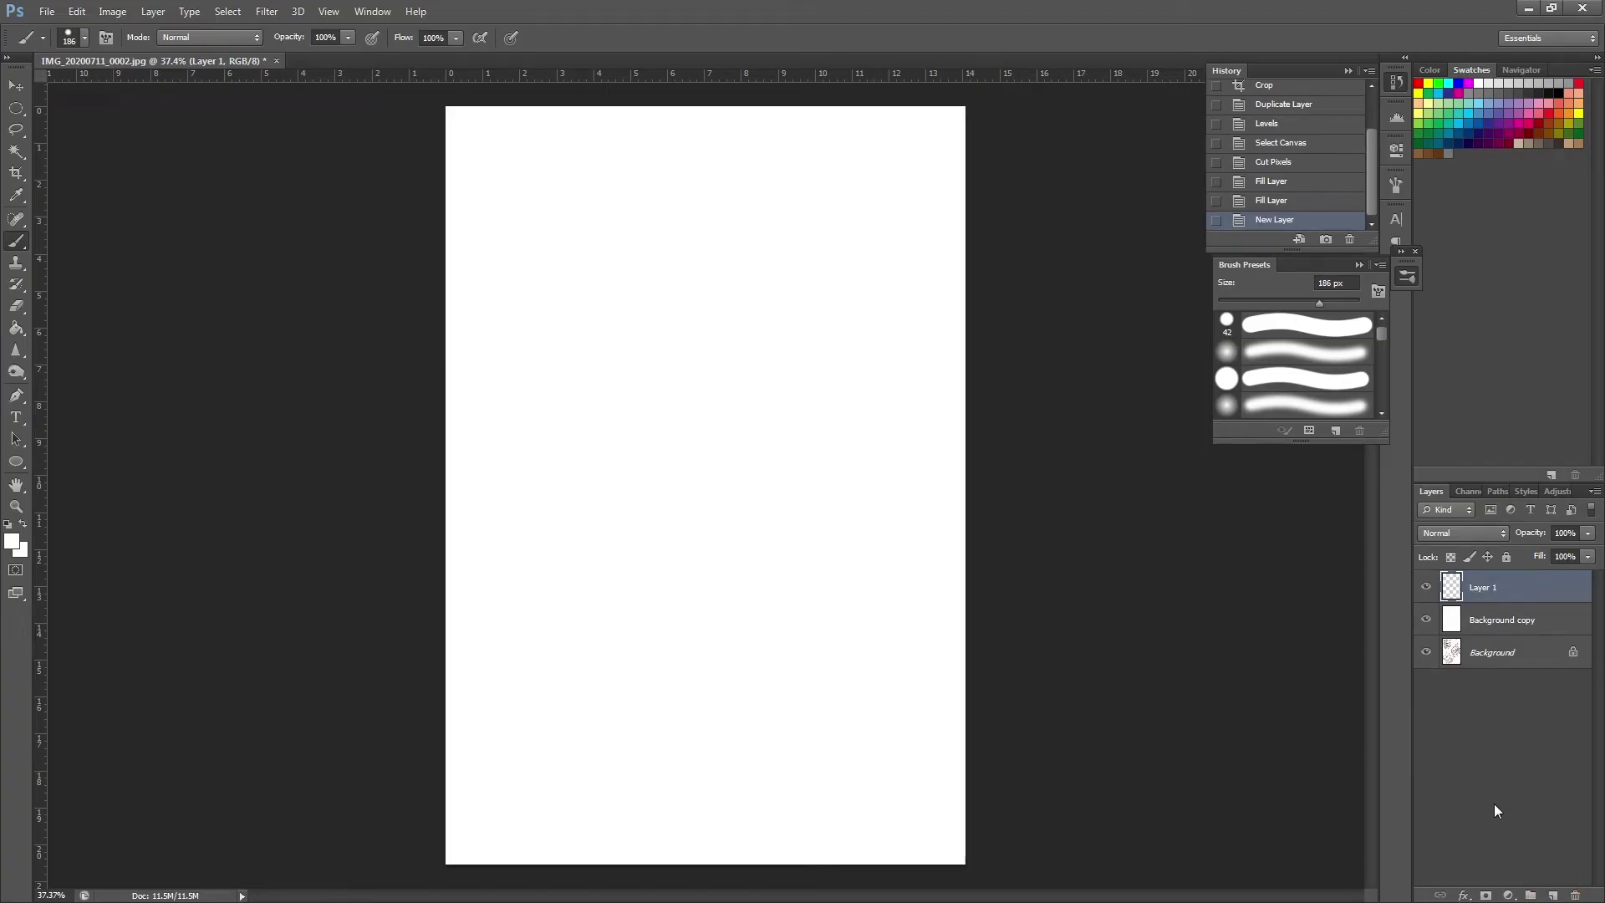
left_click(16, 571)
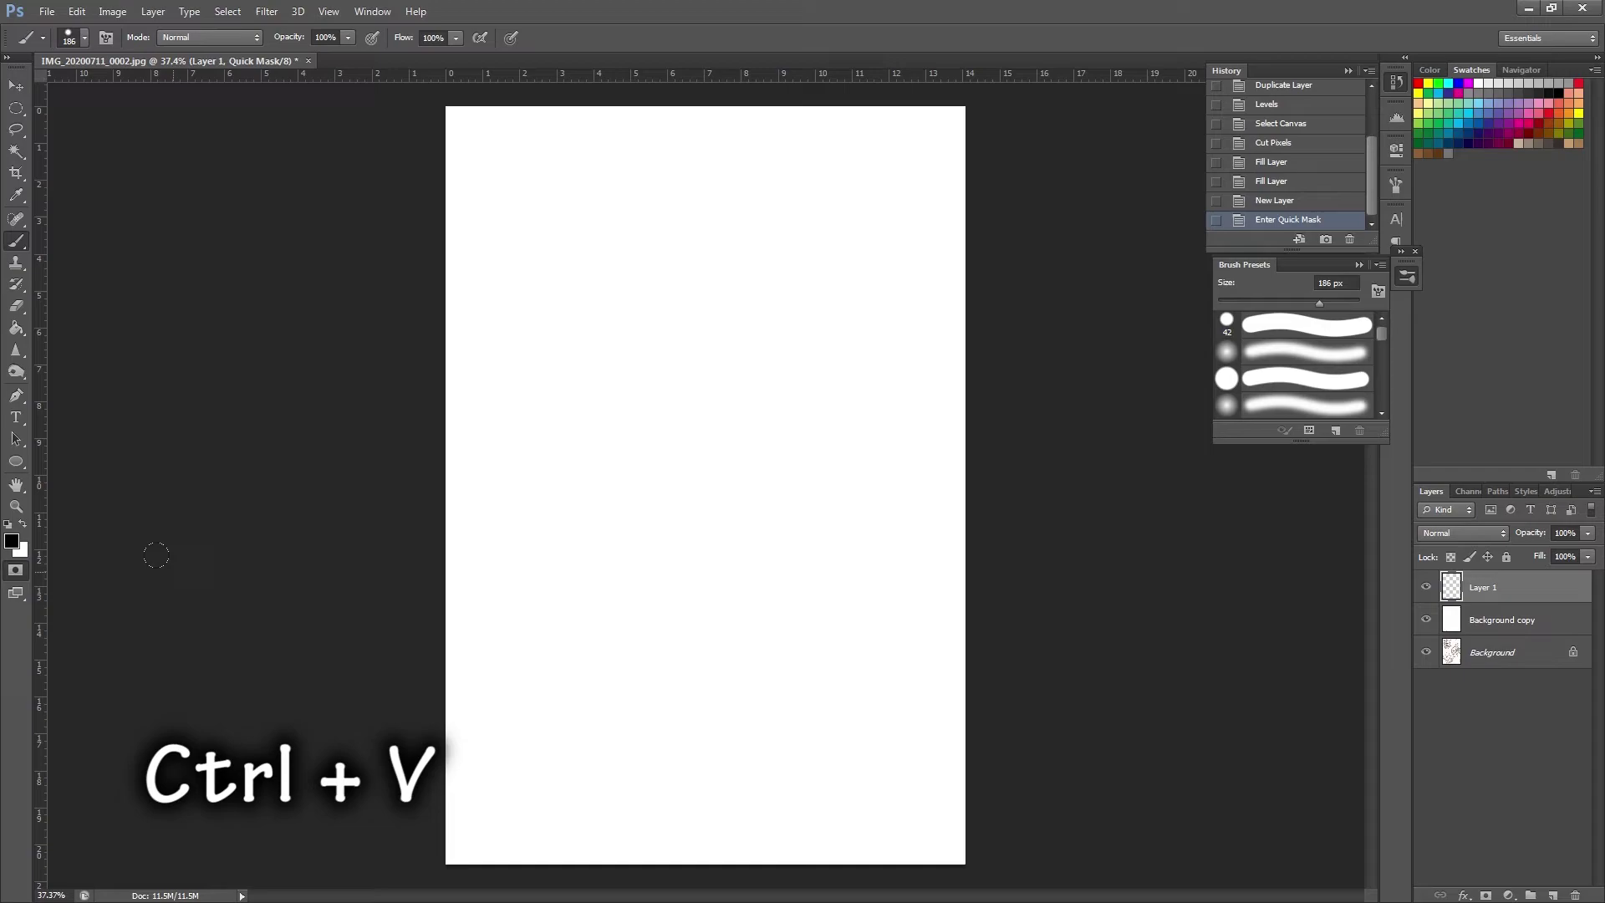
key("ctrl+v")
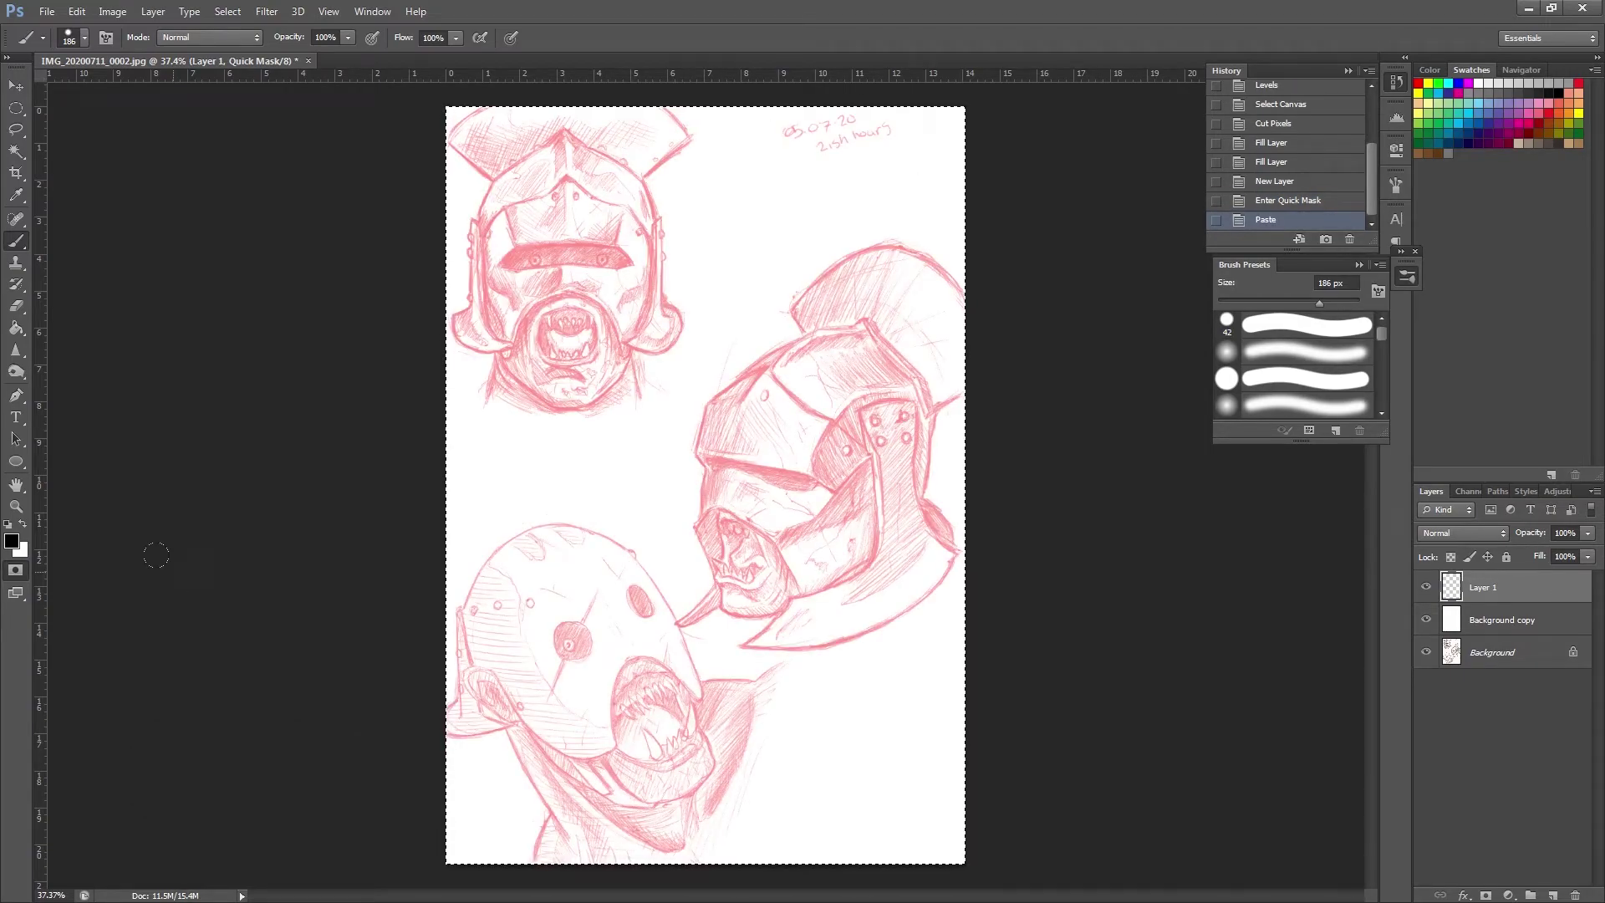
left_click(17, 571)
left_click(17, 571)
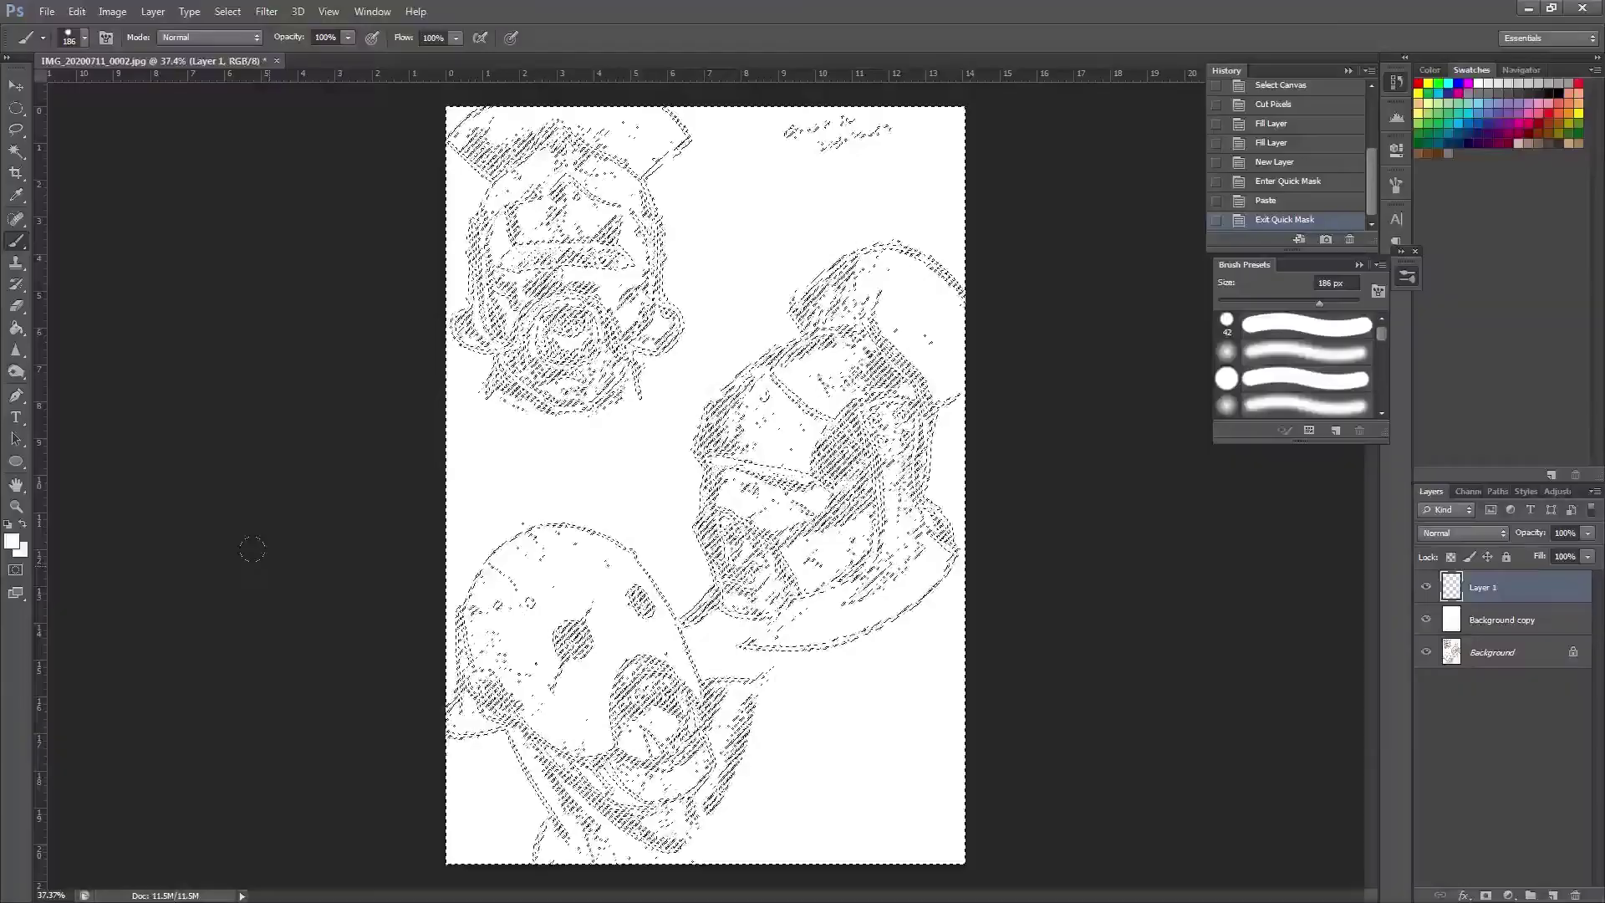
Invert the selection and set the foreground colour to black
left_click(239, 19)
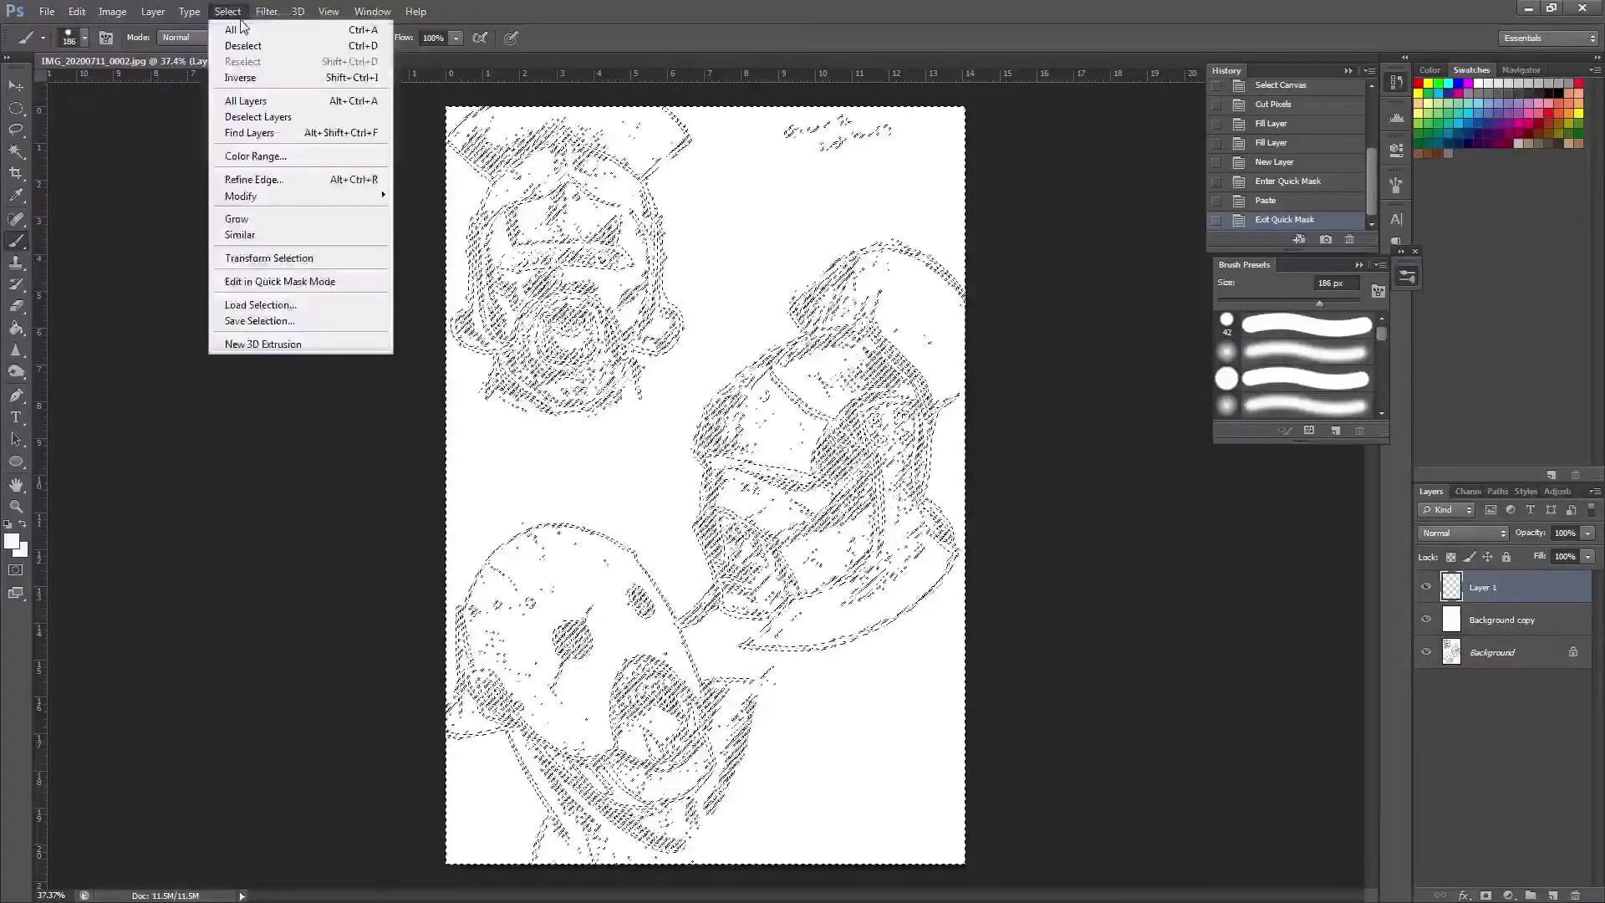
left_click(246, 78)
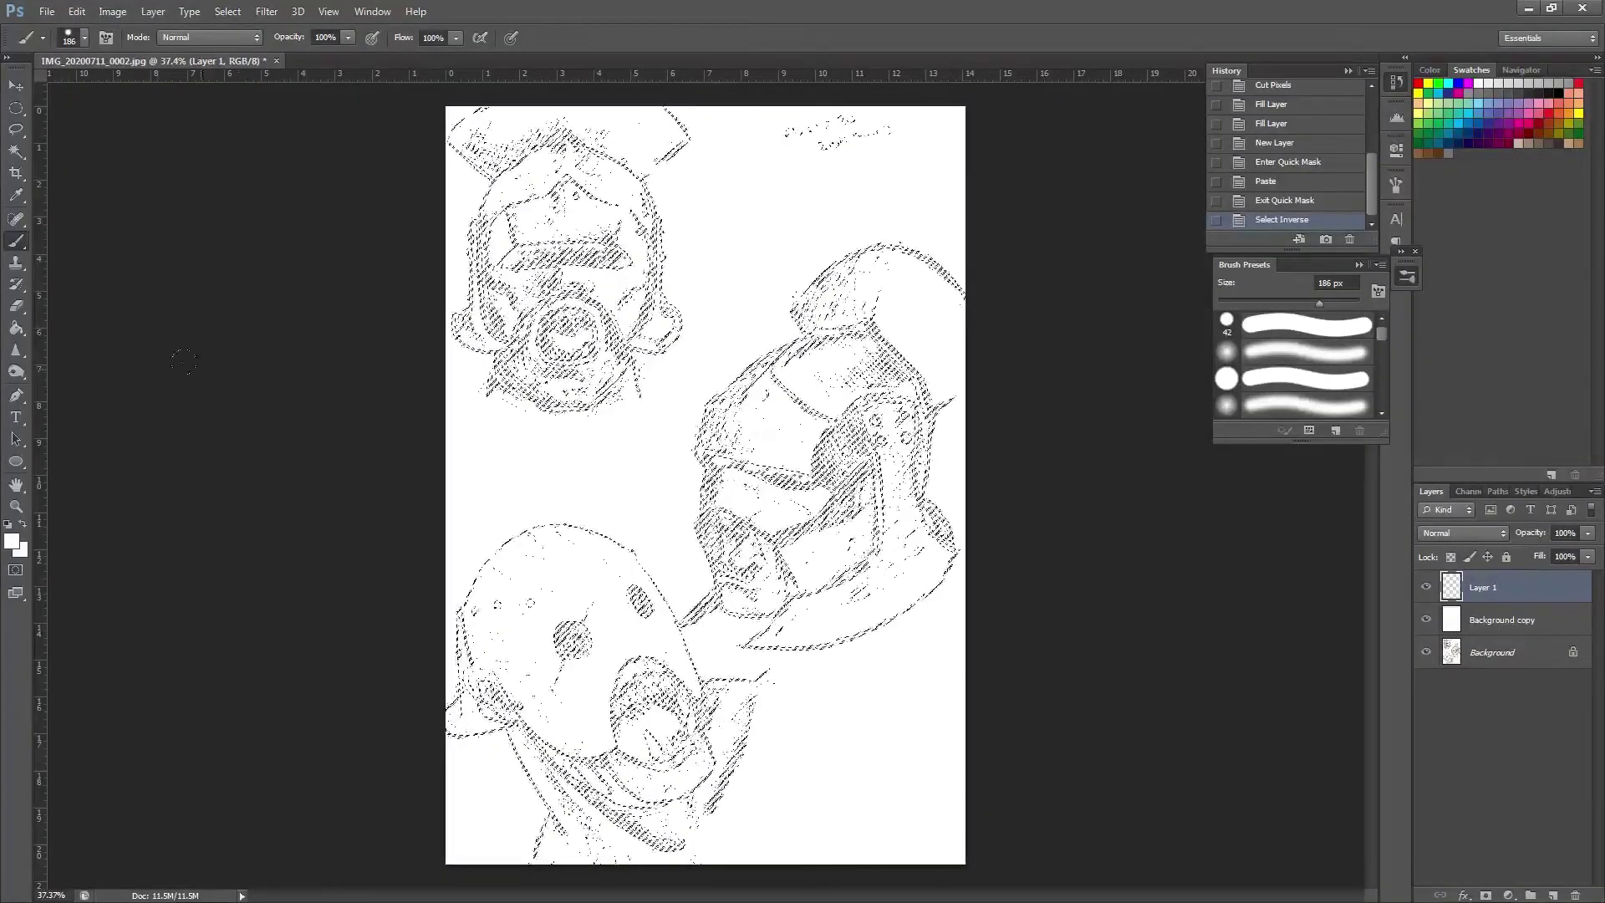
left_click(12, 541)
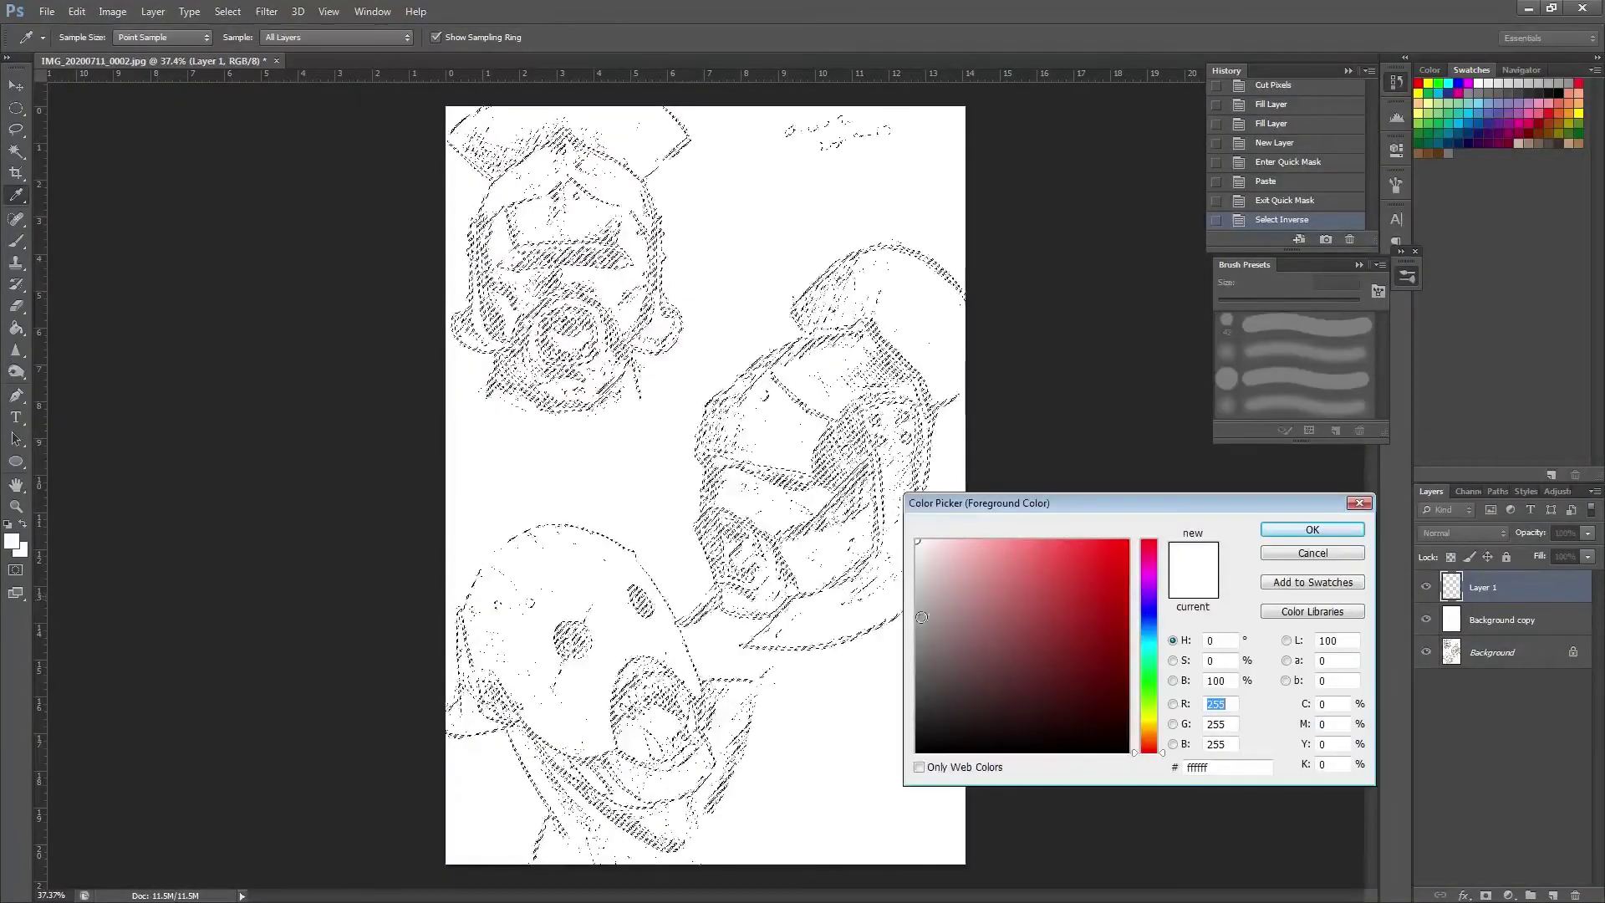
left_click(942, 654)
left_click_drag(942, 654, 903, 778)
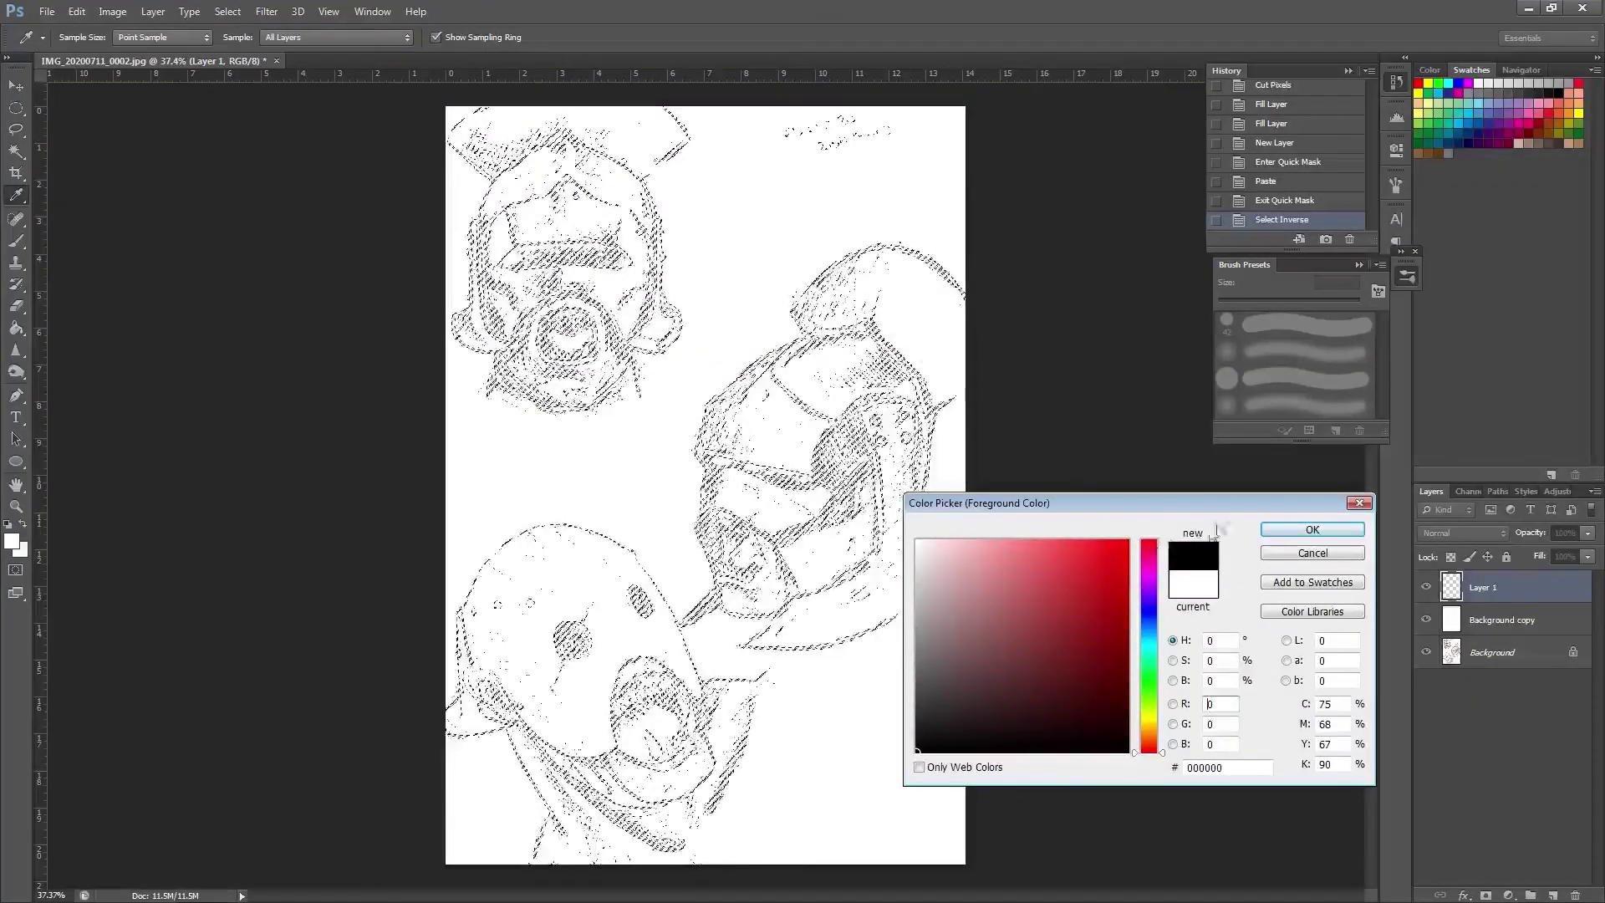
left_click(1309, 530)
Fill the selected sketch lines with black on Layer 1, then deselect
key("b")
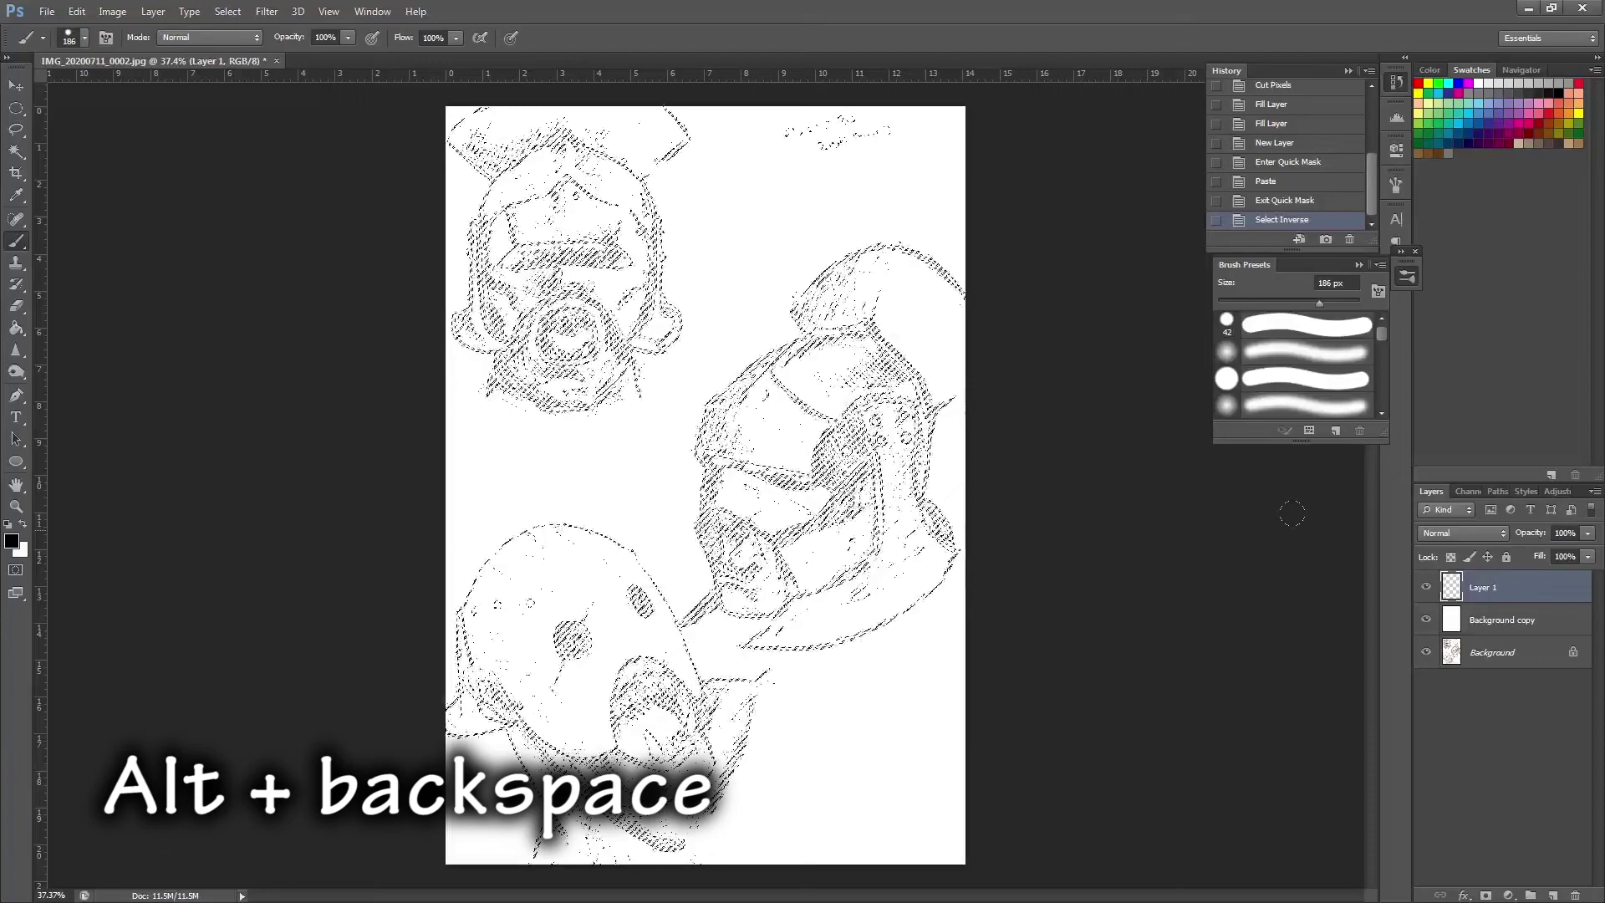
key("alt")
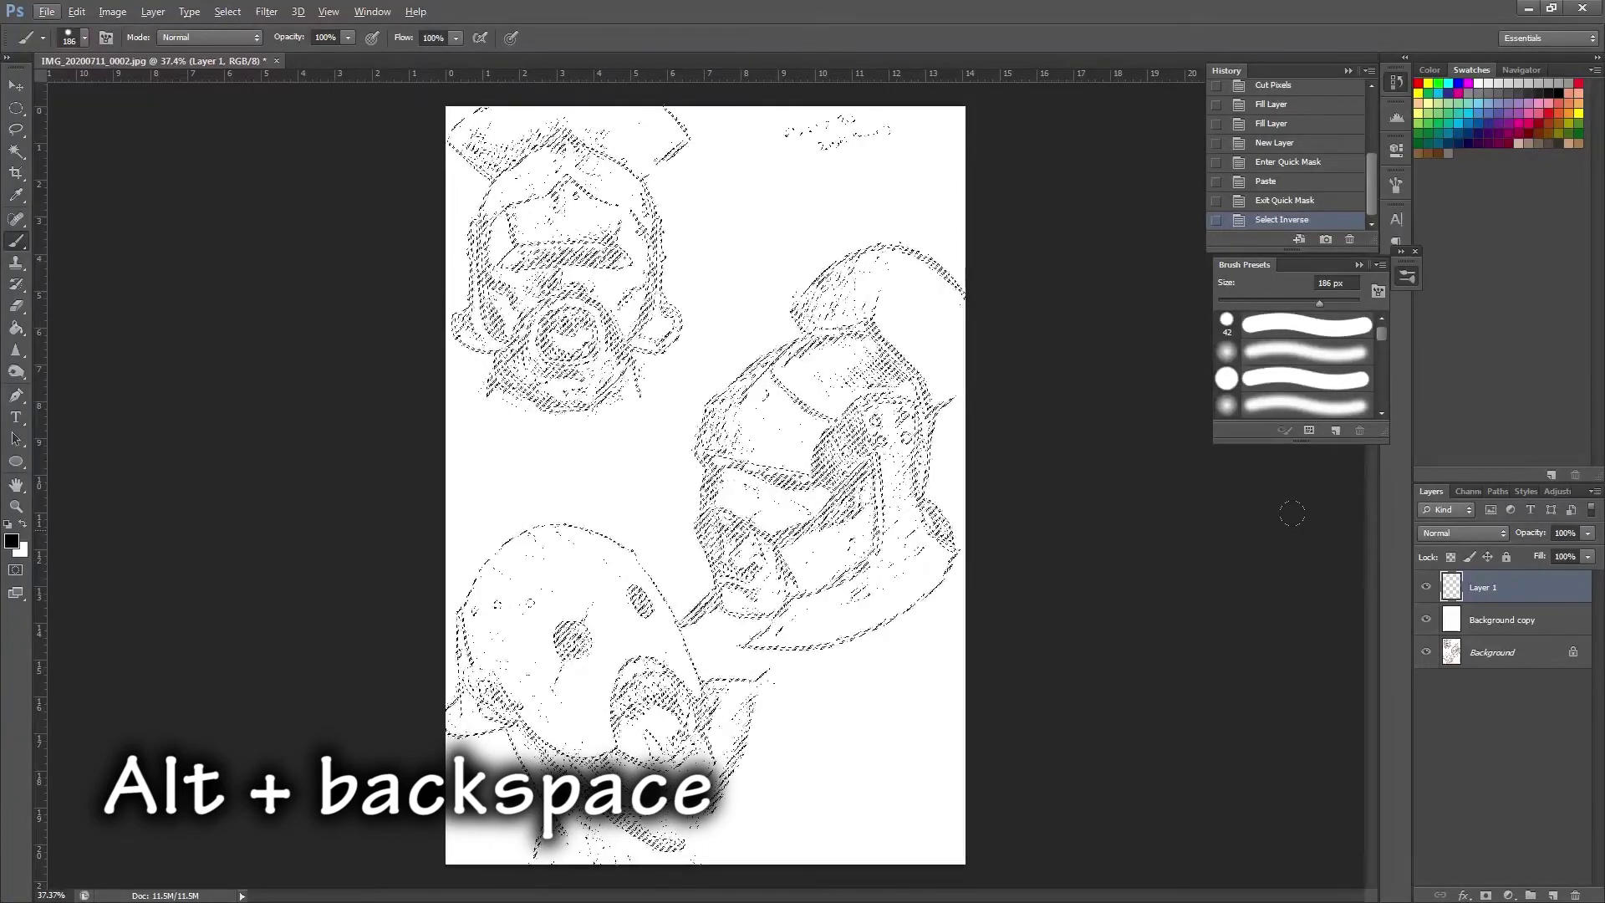
key("alt+BackSpace")
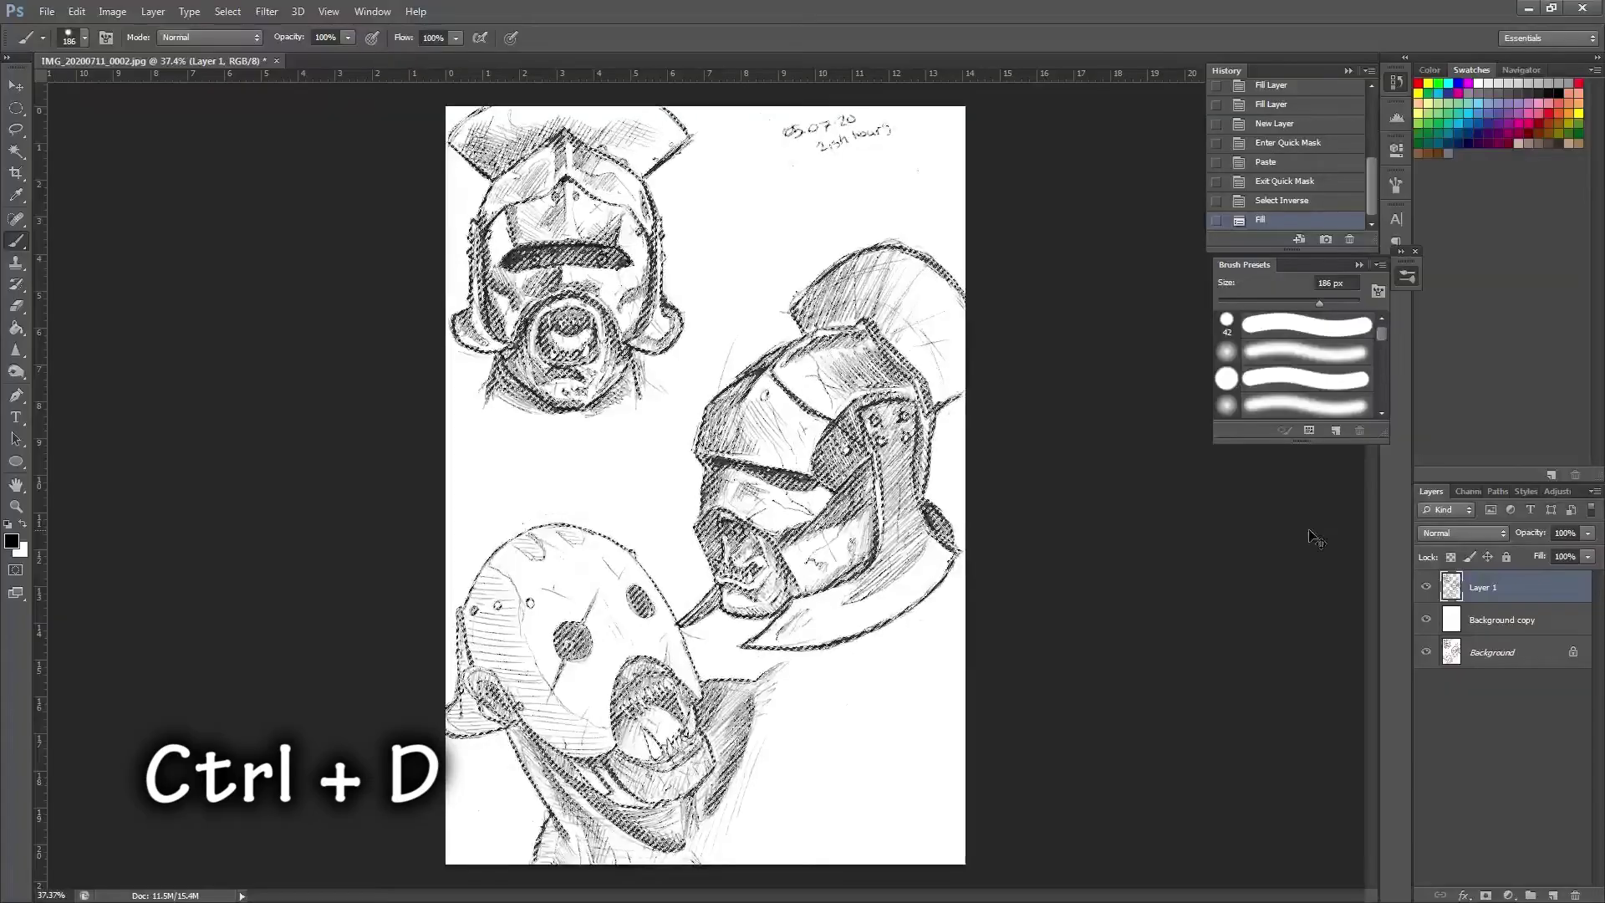
key("ctrl+d")
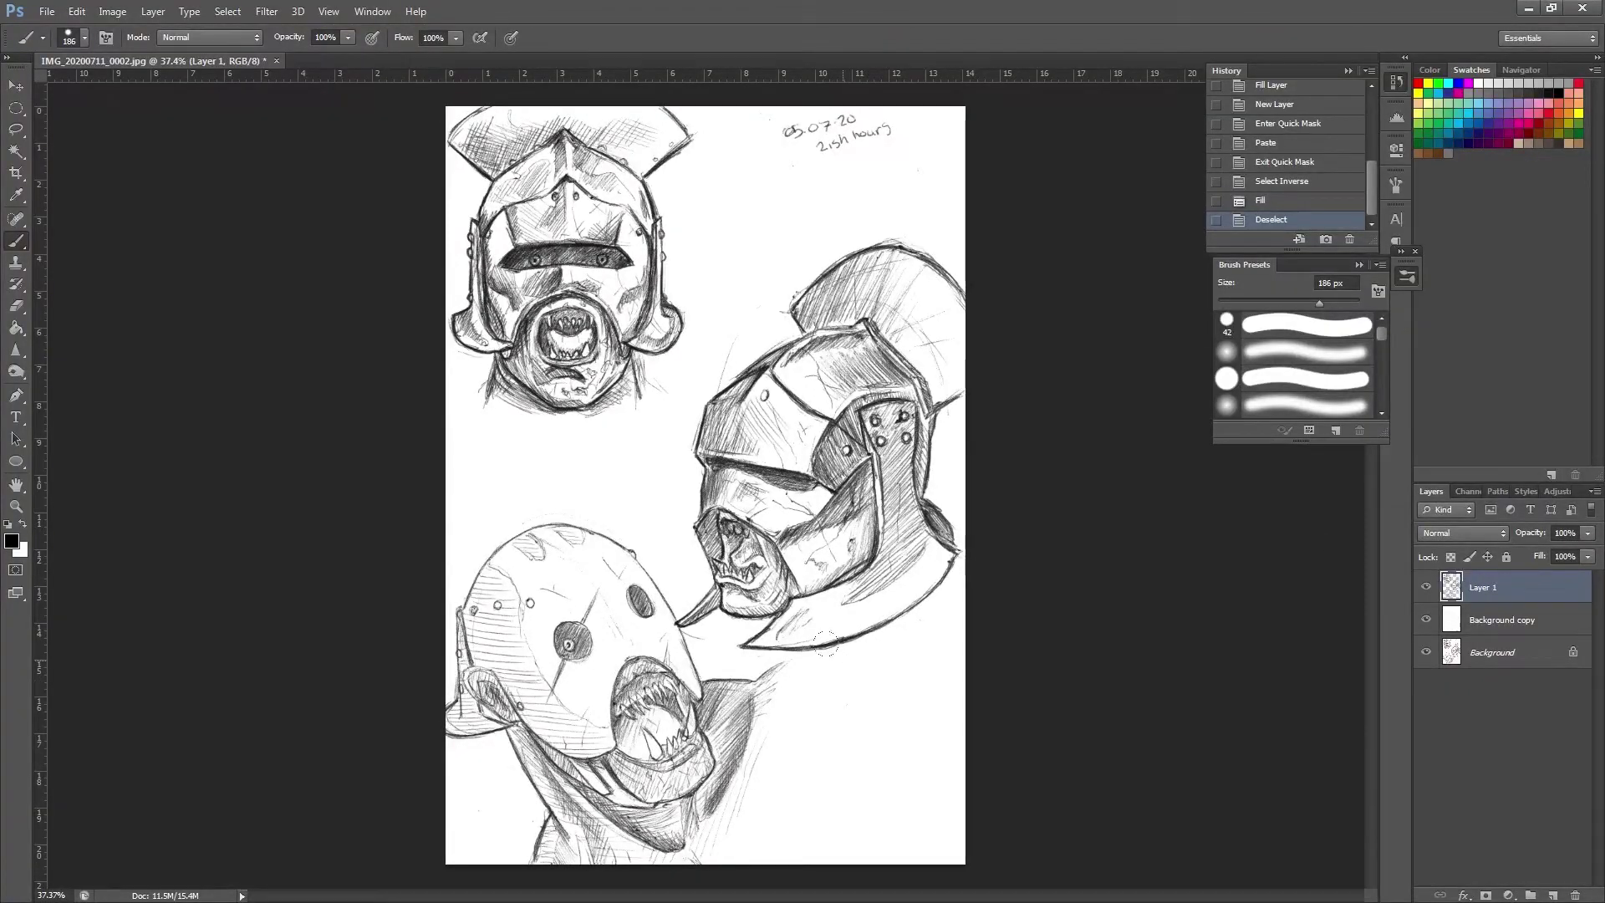
On Background copy, paint purple over the lower-right helmet and blue over the central helmet's jaw
left_click(1470, 626)
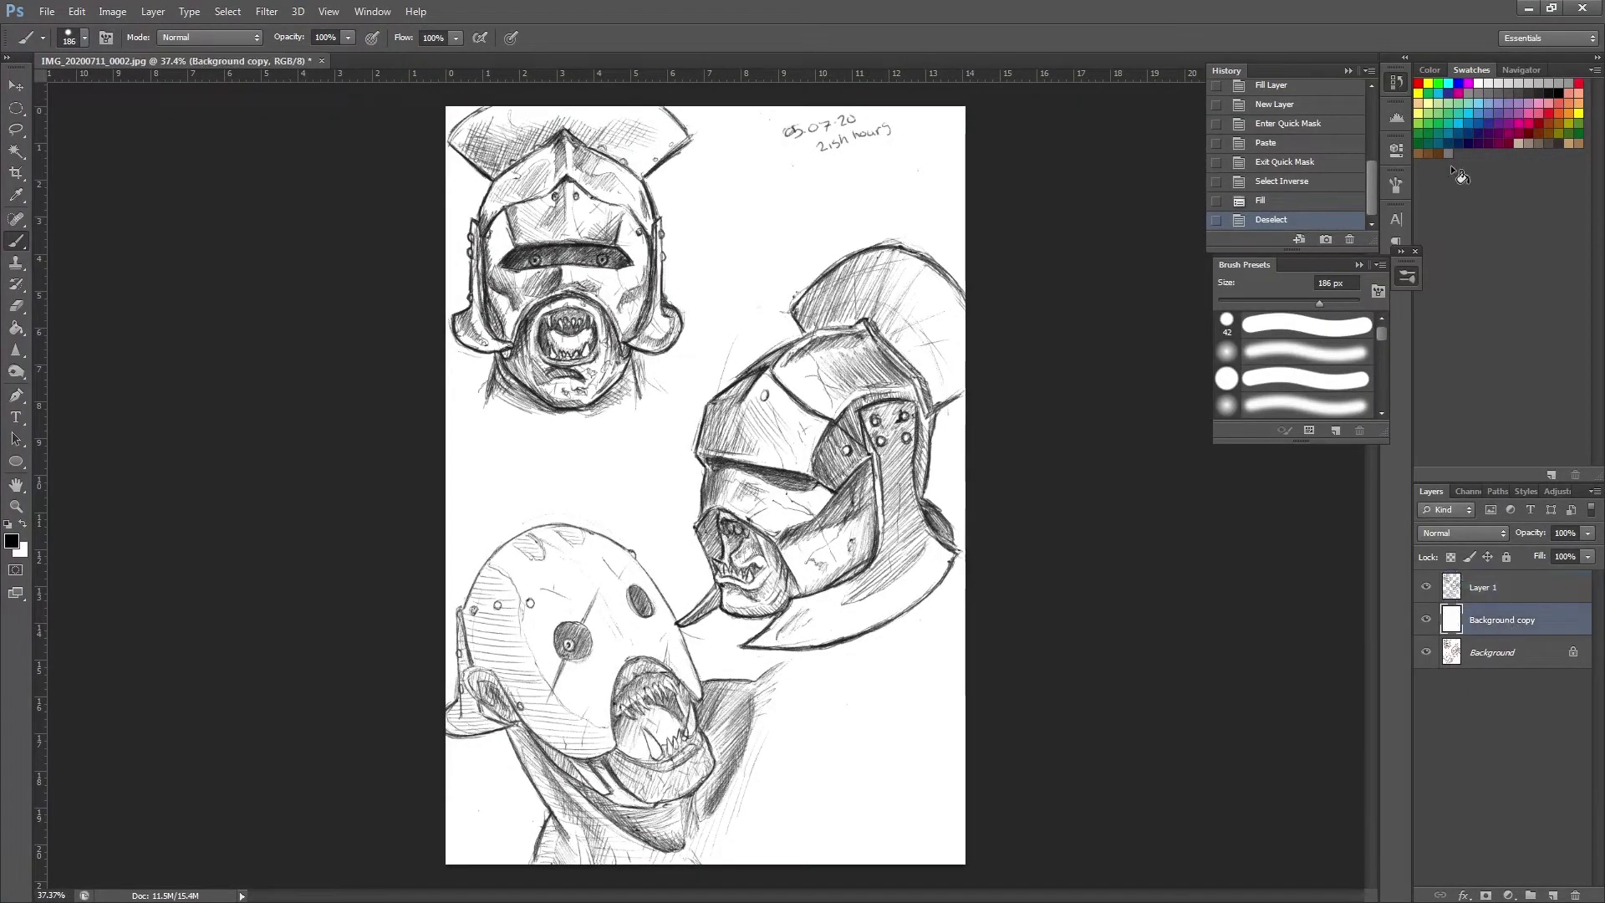
left_click(1510, 117)
mouse_move(886, 644)
left_mouse_down()
mouse_move(794, 652)
mouse_move(895, 677)
mouse_move(723, 727)
mouse_move(815, 765)
left_mouse_up()
left_click(1494, 117)
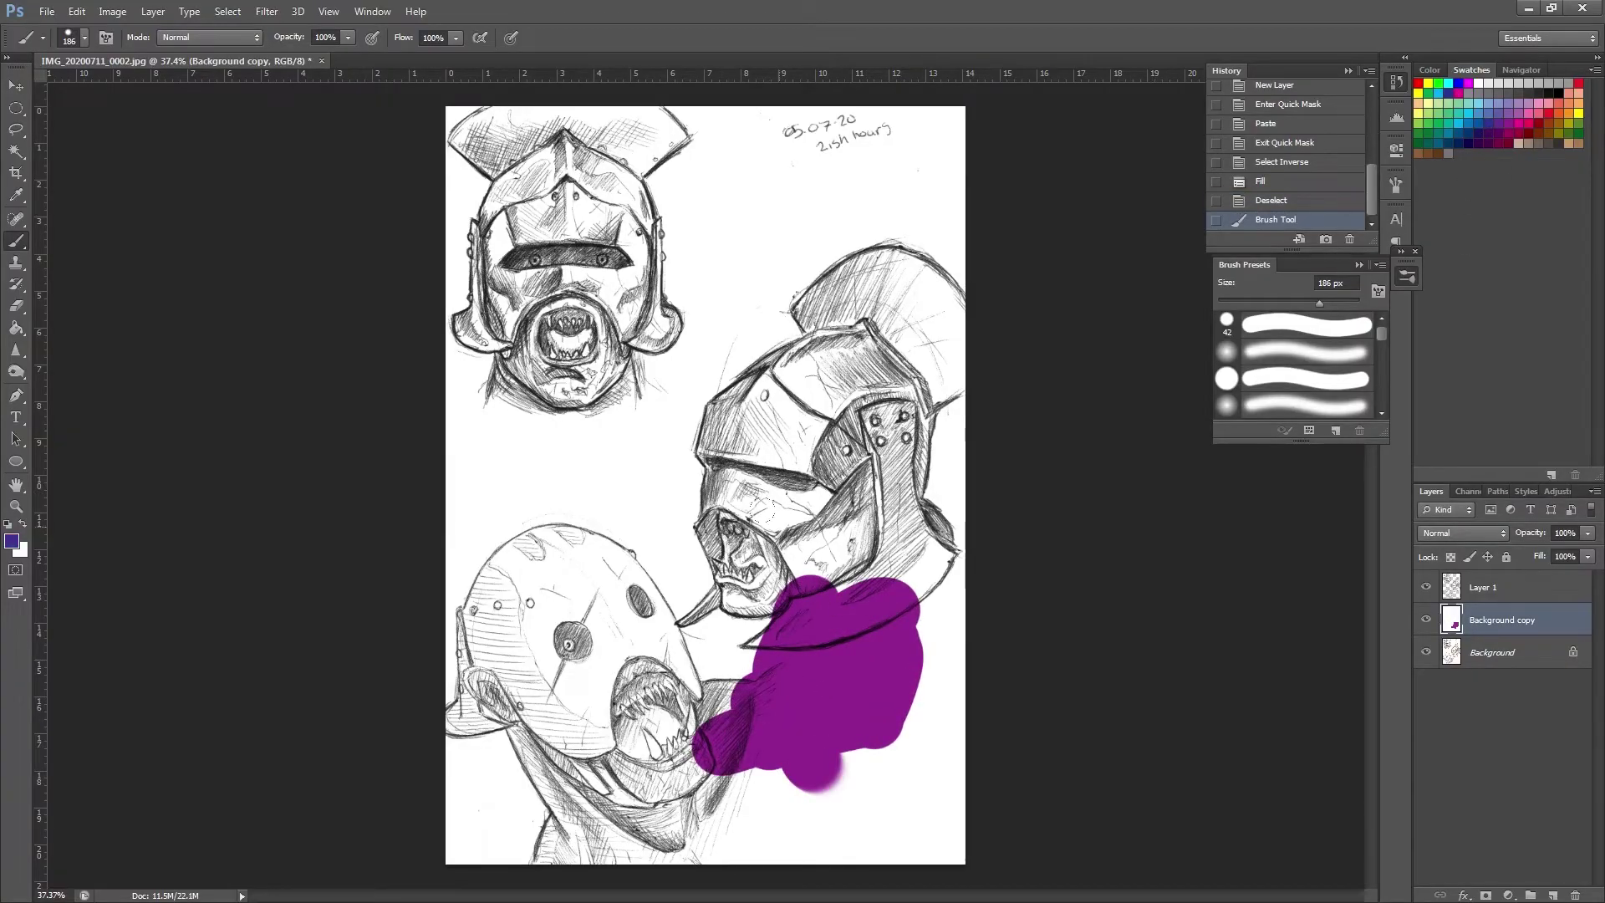
left_click_drag(752, 643, 694, 585)
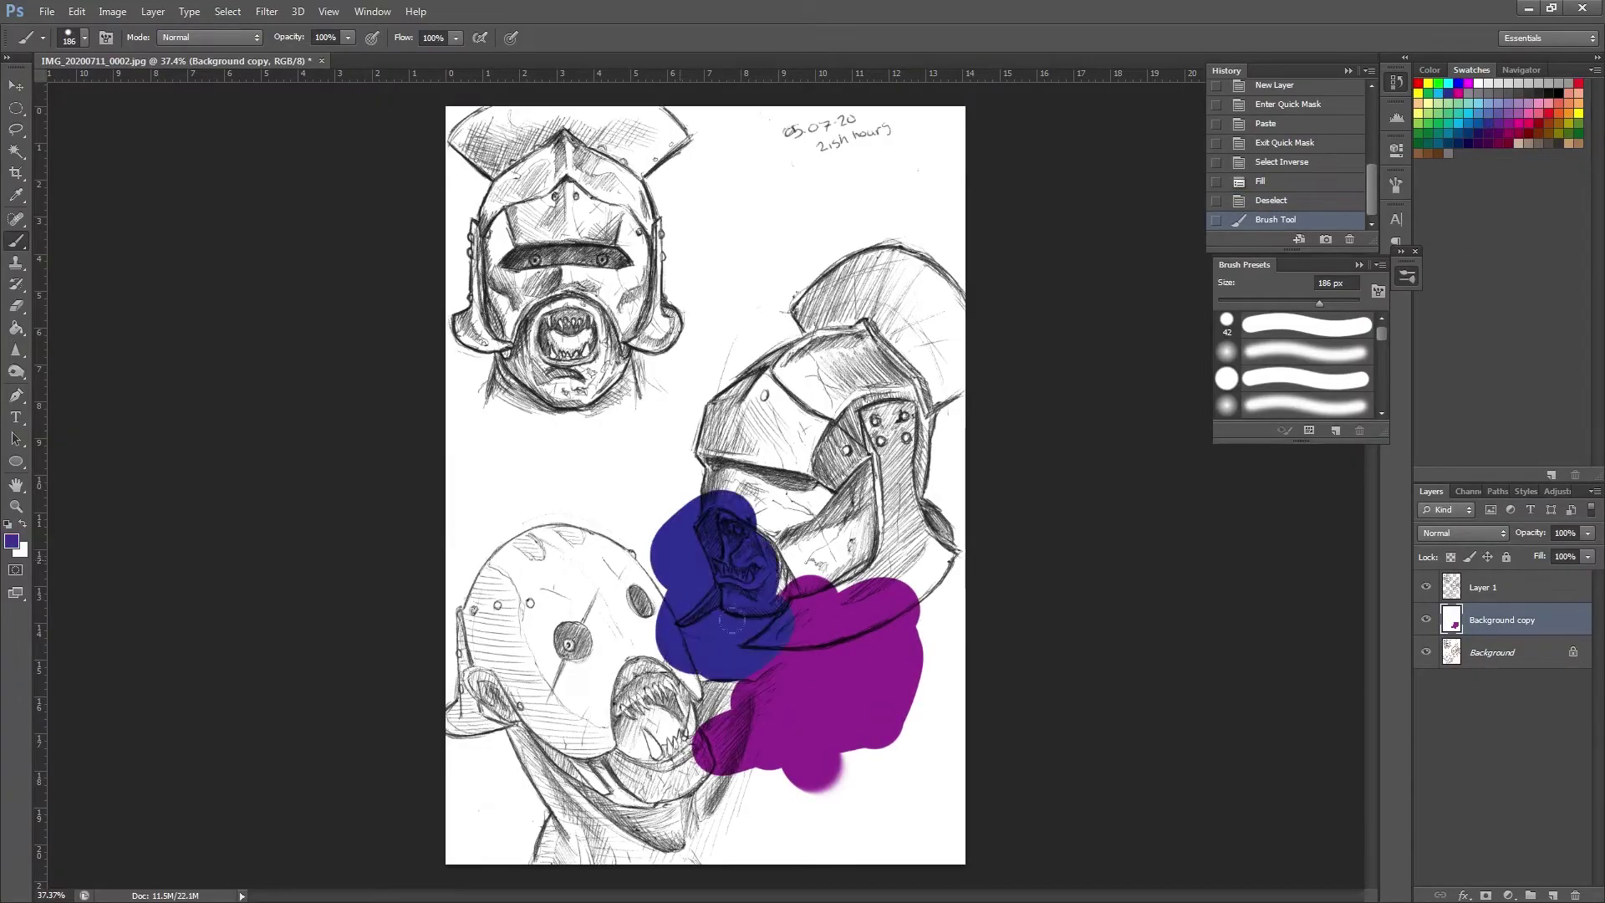
Lock Layer 1's transparent pixels and recolour its lines yellow, blue-violet and red
left_click(1486, 588)
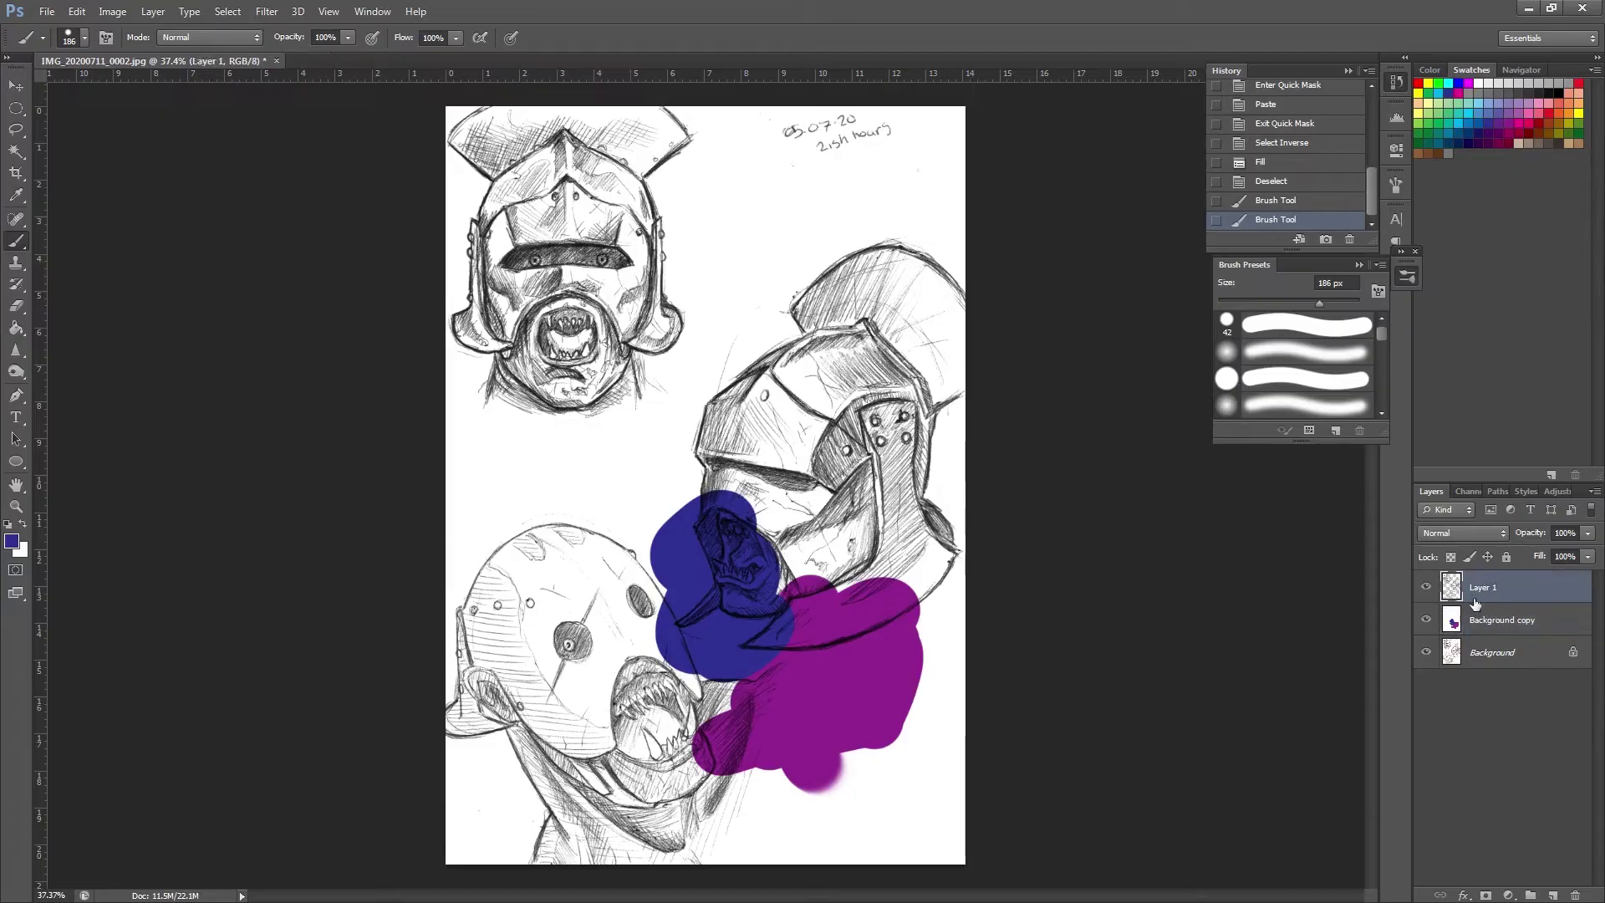
left_click(1452, 557)
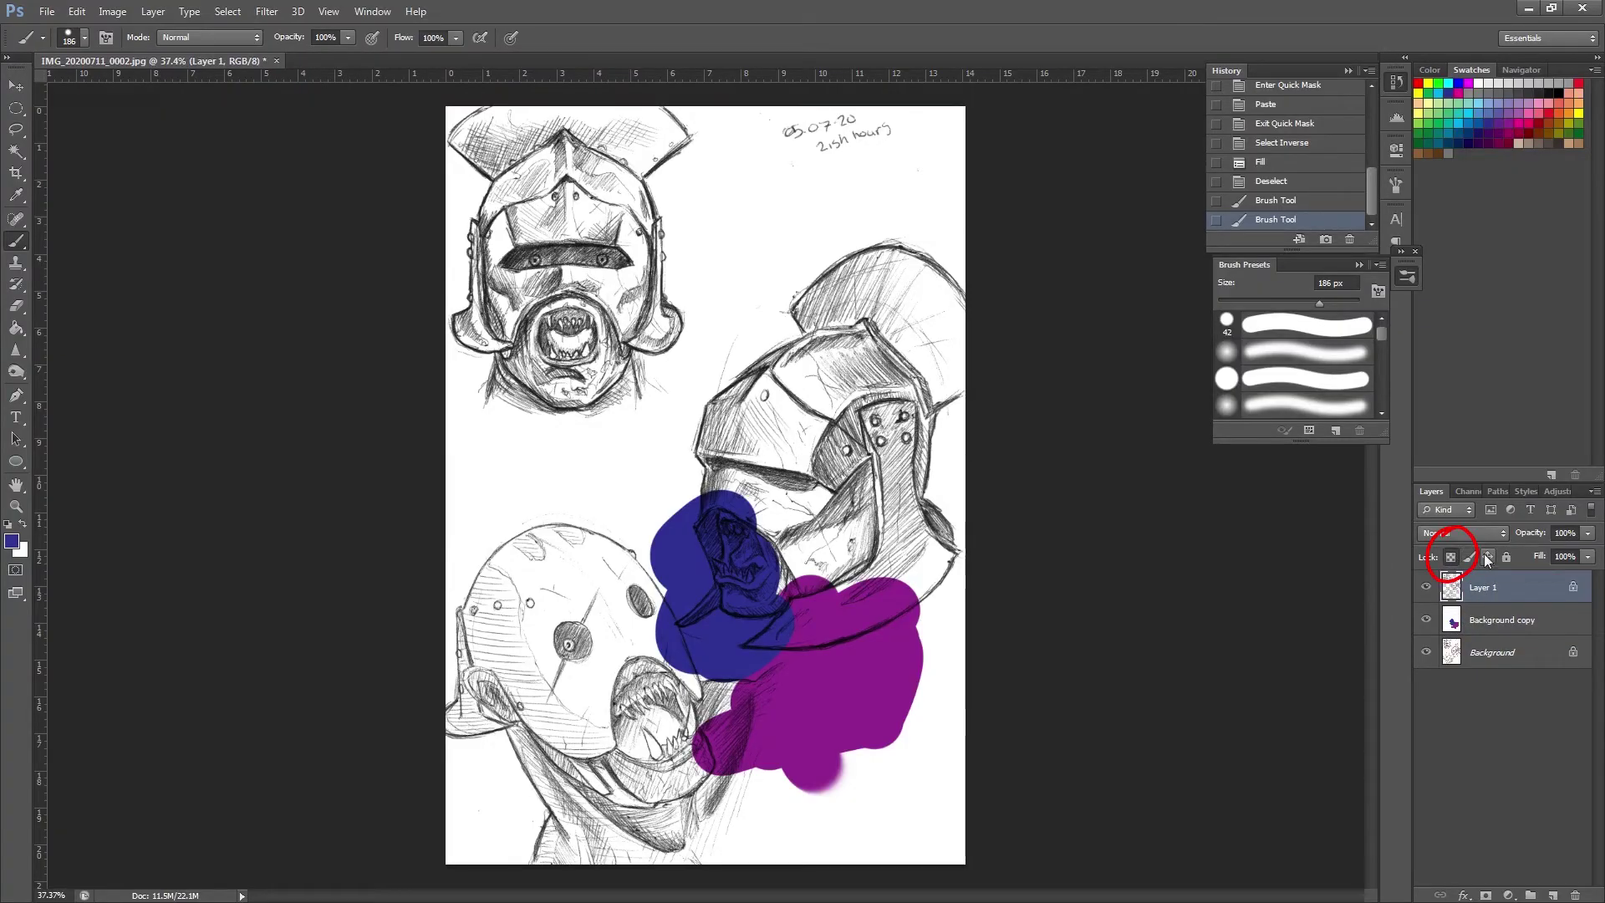
left_click(1537, 112)
left_click(1579, 113)
mouse_move(794, 558)
left_mouse_down()
mouse_move(694, 623)
mouse_move(719, 569)
mouse_move(778, 643)
mouse_move(698, 526)
mouse_move(761, 682)
left_mouse_up()
left_click_drag(873, 485, 786, 586)
left_click(1523, 133)
left_click_drag(635, 832, 568, 782)
mouse_move(577, 334)
left_mouse_down()
mouse_move(518, 393)
mouse_move(619, 351)
left_mouse_up()
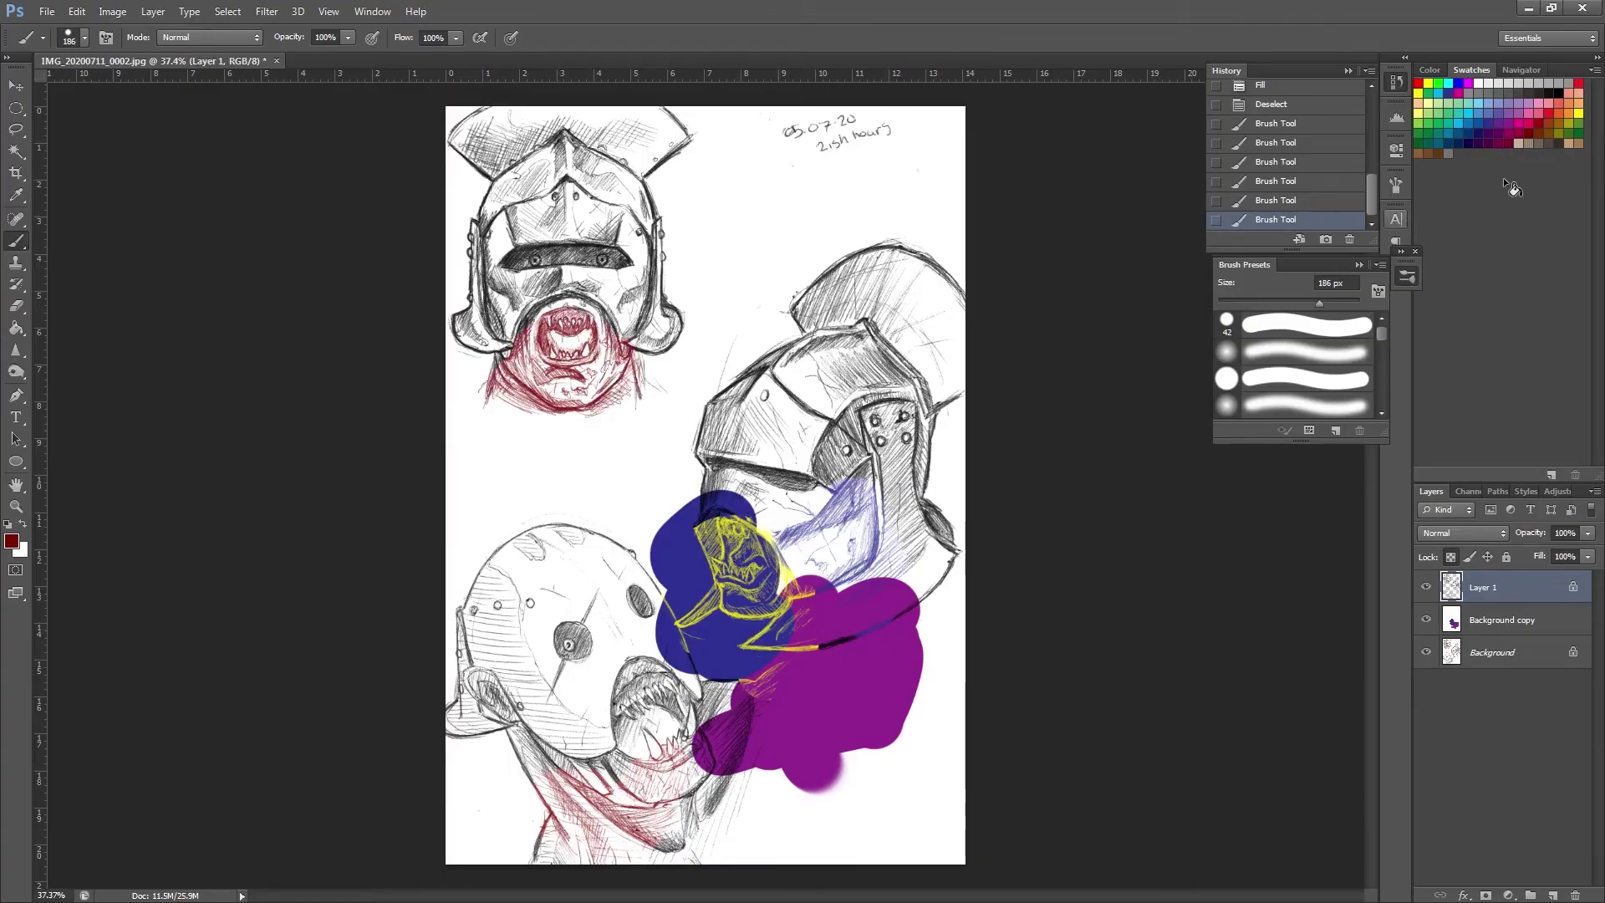